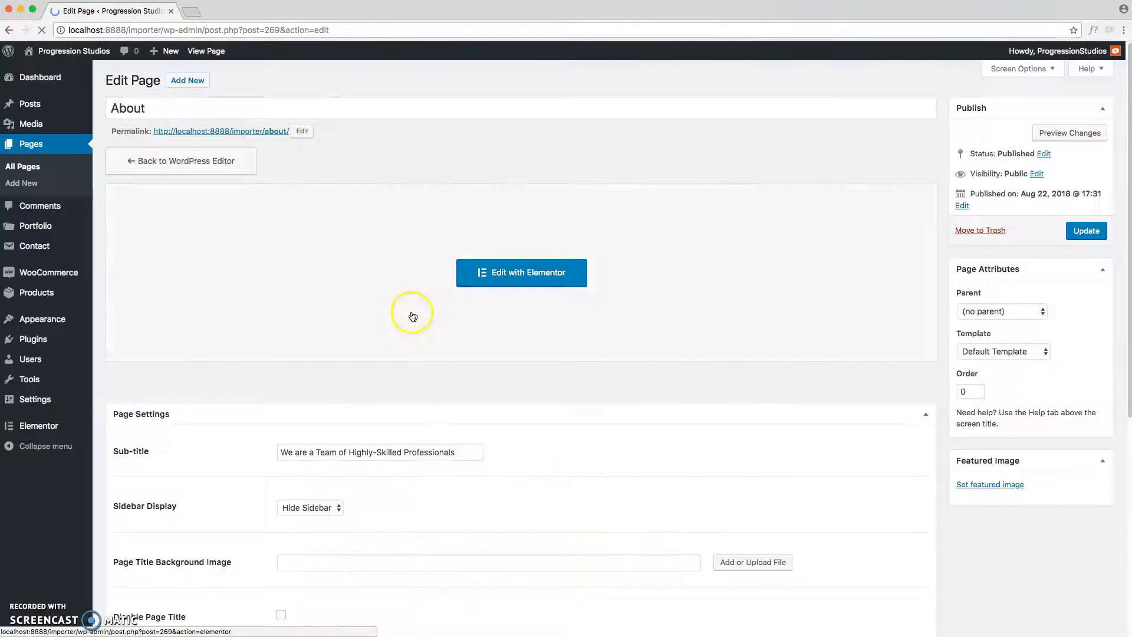
Examine the About page's page settings and header settings, including sub-title, sidebar display, title background image and disable options.
{"action": "scroll", "coordinate": [251, 197], "scroll_direction": "down", "scroll_amount": 5}
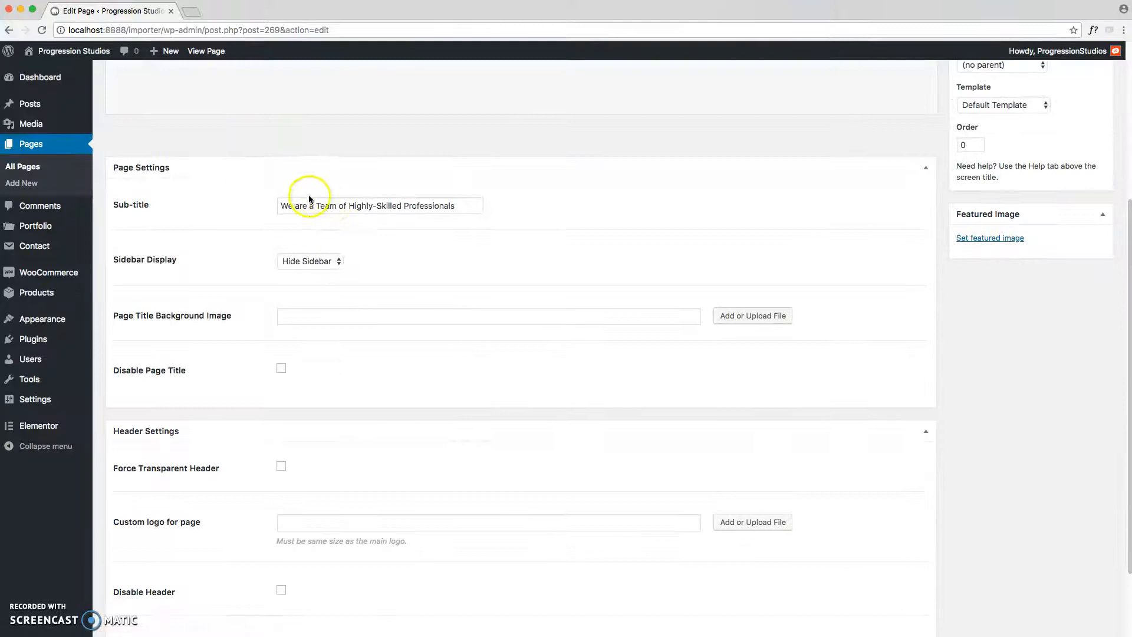
{"action": "scroll", "coordinate": [309, 200], "scroll_direction": "down", "scroll_amount": 1}
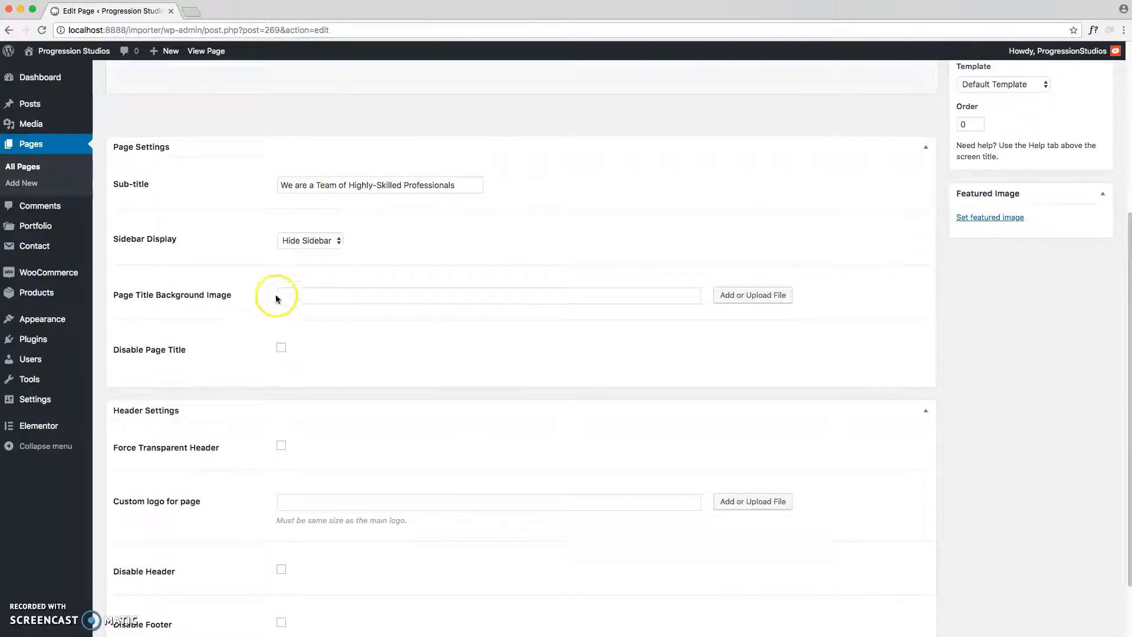
{"action": "left_click_drag", "start_coordinate": [239, 295], "coordinate": [118, 295]}
{"action": "left_click", "coordinate": [178, 311]}
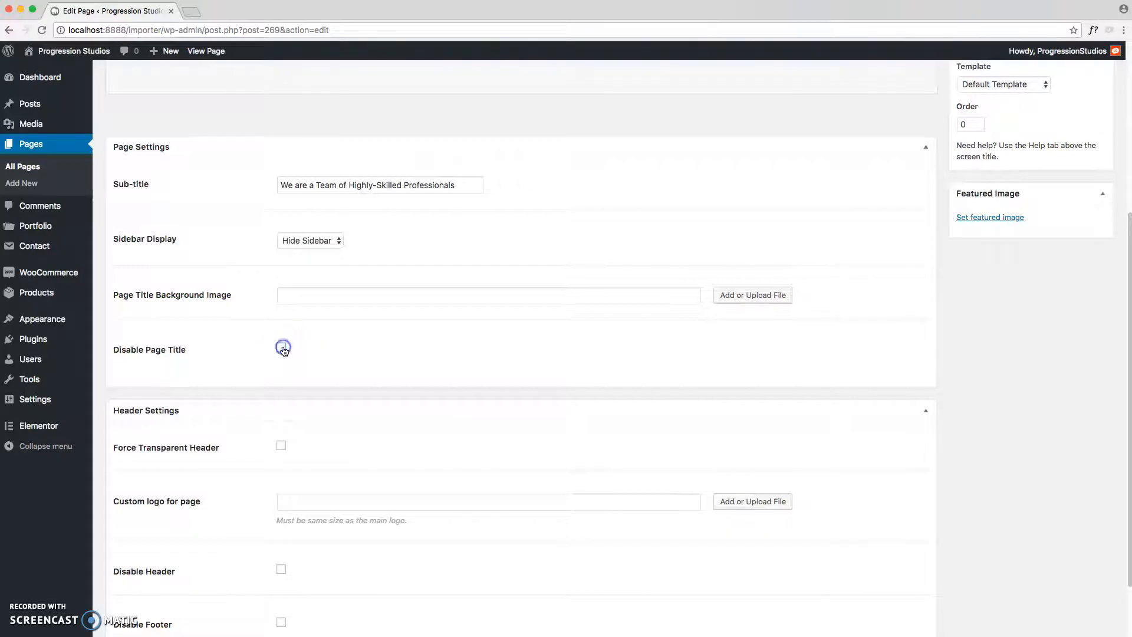
{"action": "scroll", "coordinate": [283, 346], "scroll_direction": "down", "scroll_amount": 3}
{"action": "scroll", "coordinate": [540, 401], "scroll_direction": "up", "scroll_amount": 10}
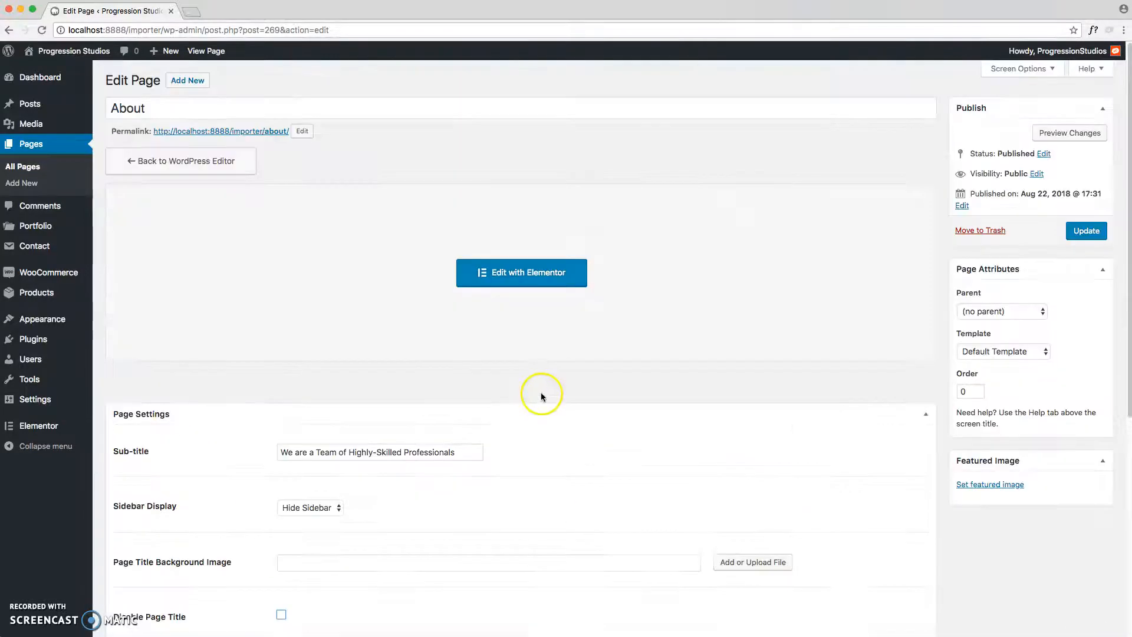
{"action": "scroll", "coordinate": [542, 397], "scroll_direction": "down", "scroll_amount": 7}
{"action": "scroll", "coordinate": [427, 480], "scroll_direction": "up", "scroll_amount": 7}
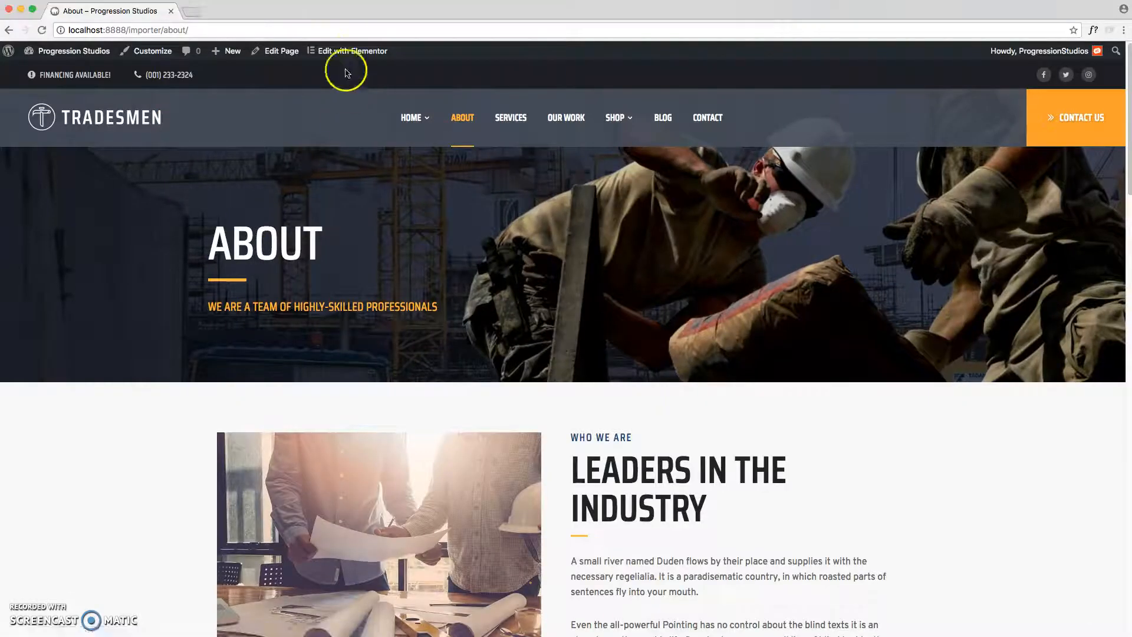
Review the theme customizer's Page Title options under Body, including padding, background image and gradient overlays, and close the customizer.
{"action": "mouse_move", "coordinate": [334, 55]}
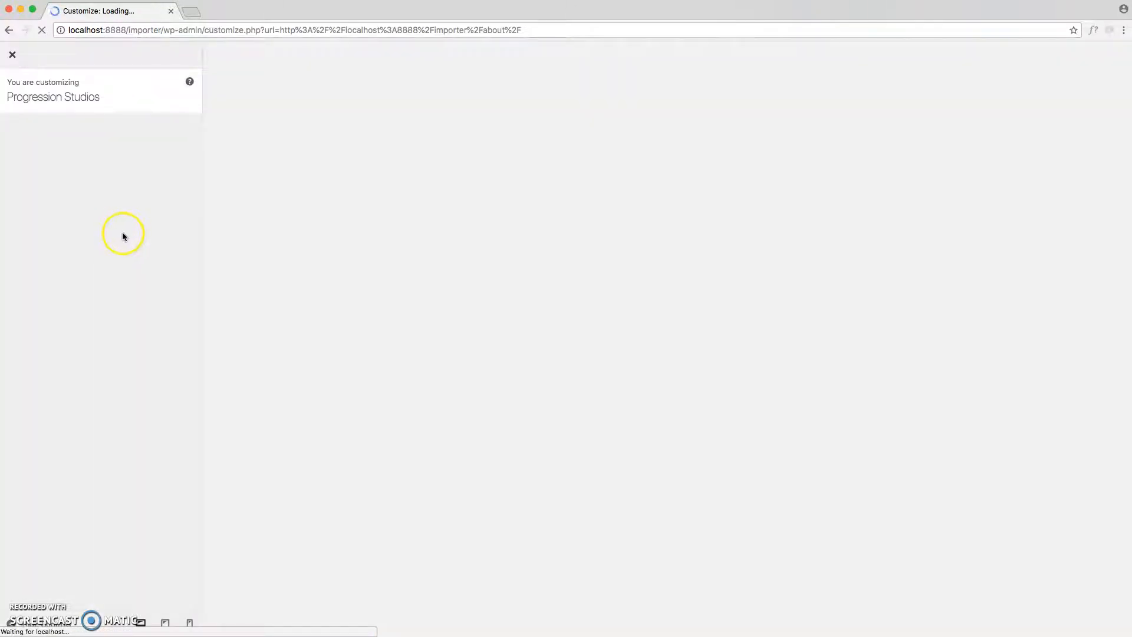
{"action": "left_click", "coordinate": [73, 258]}
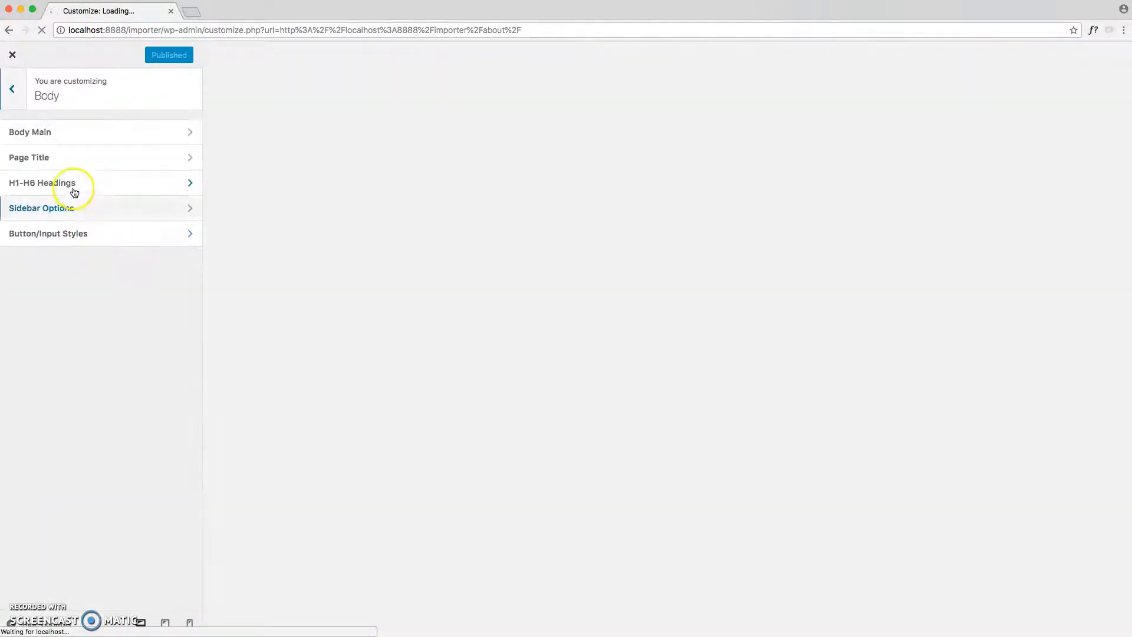
{"action": "left_click", "coordinate": [52, 156]}
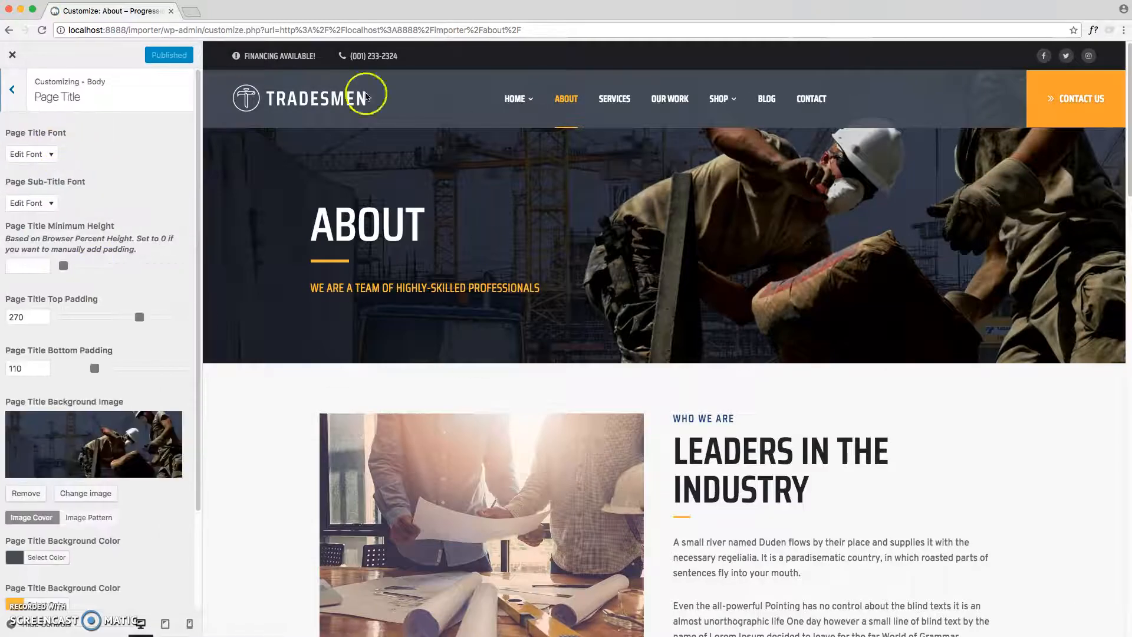
{"action": "scroll", "coordinate": [82, 287], "scroll_direction": "down", "scroll_amount": 3}
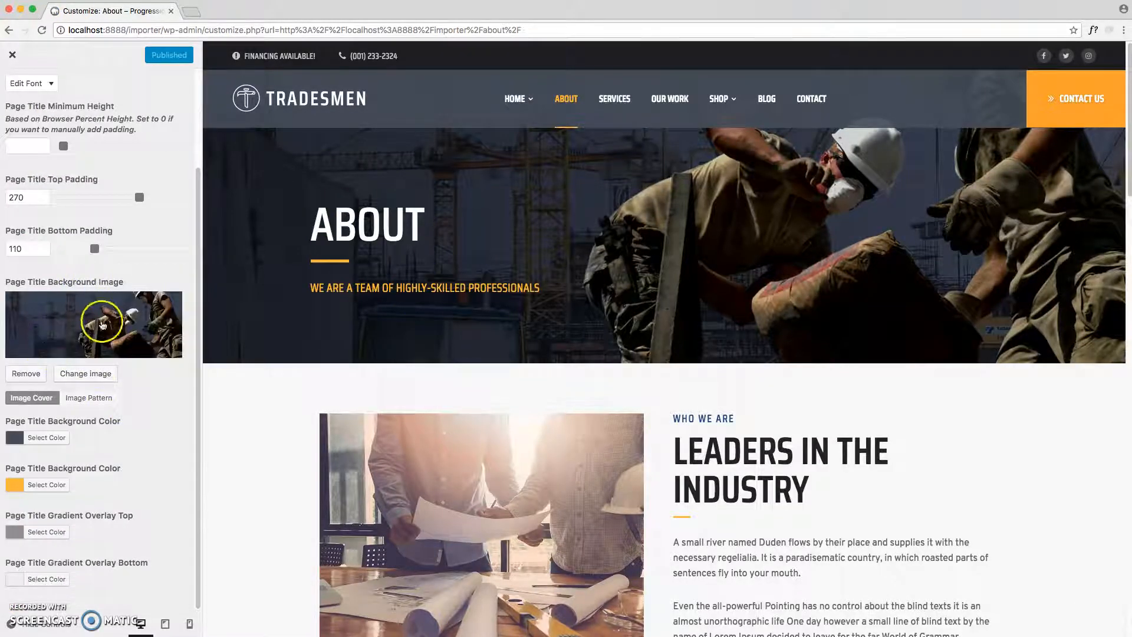
{"action": "scroll", "coordinate": [95, 313], "scroll_direction": "up", "scroll_amount": 3}
{"action": "left_click", "coordinate": [12, 55]}
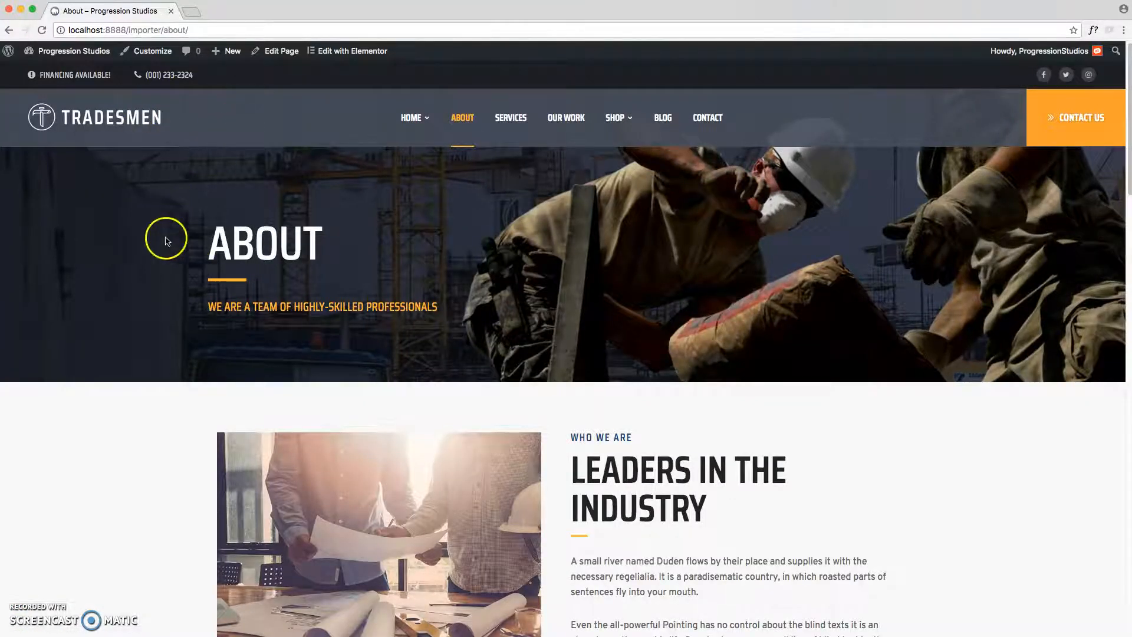
Look over the published About page's content sections and open the page in the Elementor editor.
{"action": "scroll", "coordinate": [228, 181], "scroll_direction": "down", "scroll_amount": 10}
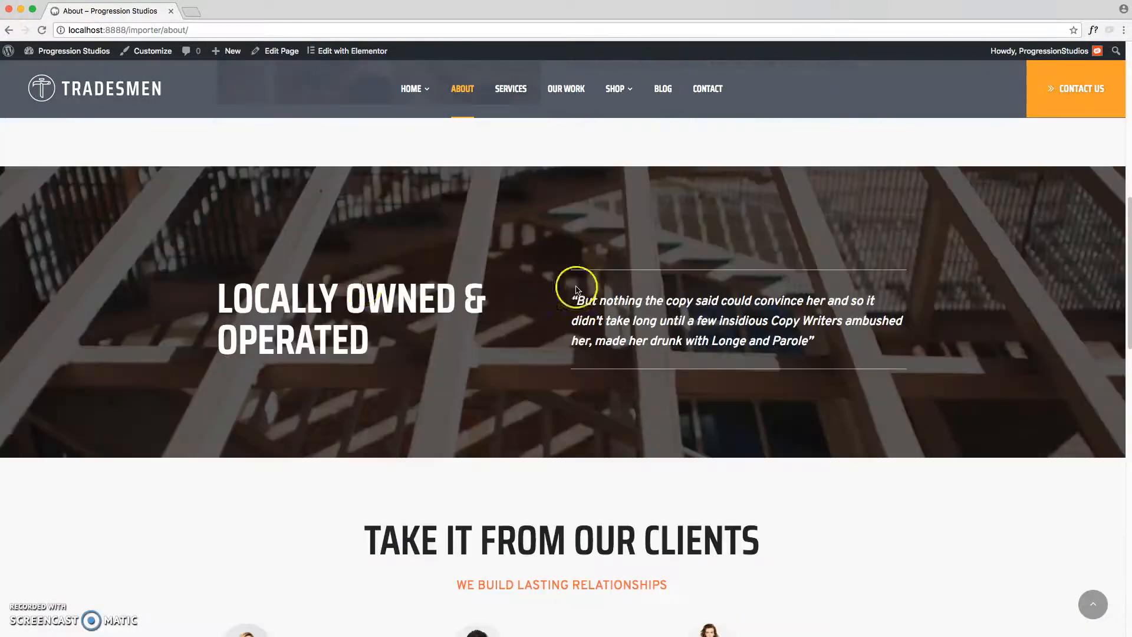
{"action": "scroll", "coordinate": [666, 424], "scroll_direction": "up", "scroll_amount": 10}
{"action": "scroll", "coordinate": [581, 331], "scroll_direction": "down", "scroll_amount": 4}
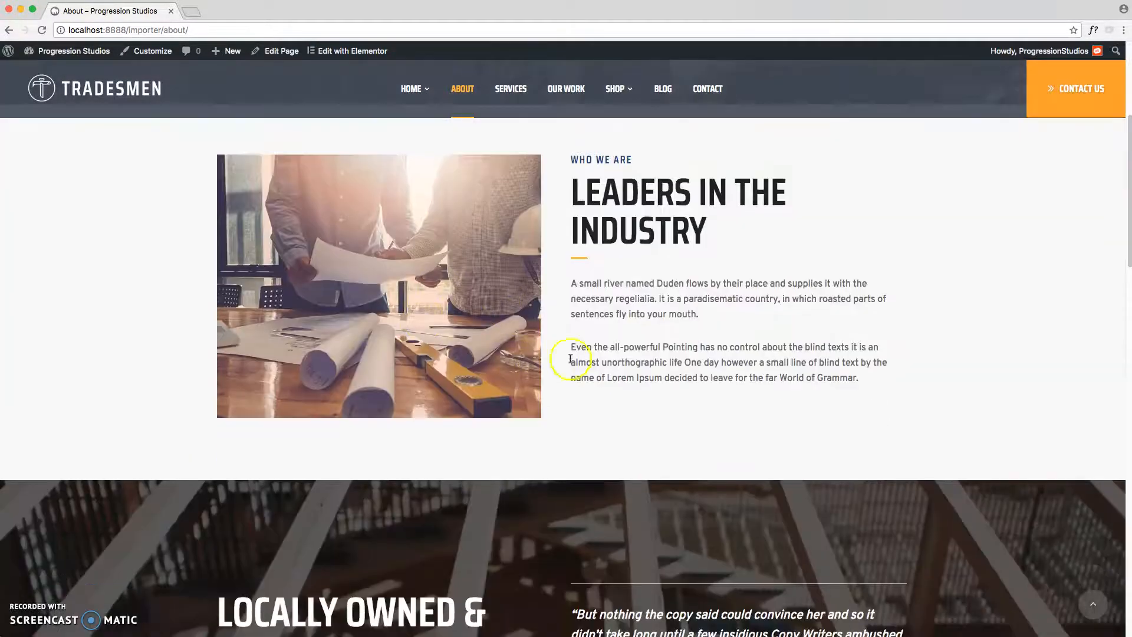
{"action": "scroll", "coordinate": [618, 339], "scroll_direction": "up", "scroll_amount": 4}
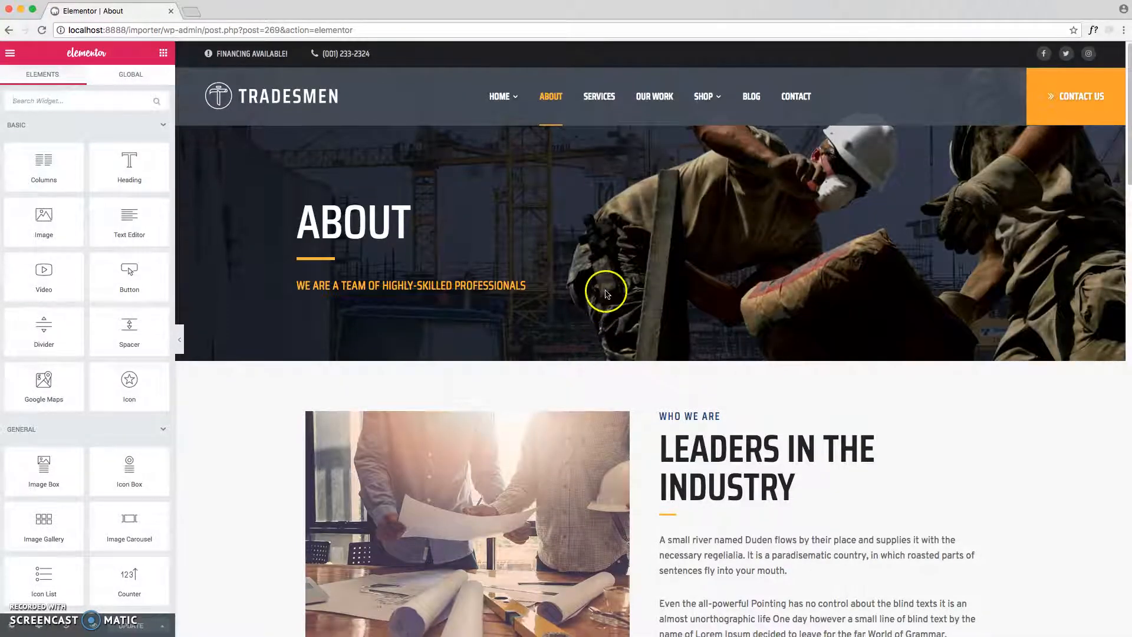
Replace the "Locally Owned & Operated" heading text with "New Headline Right Here".
{"action": "scroll", "coordinate": [589, 300], "scroll_direction": "down", "scroll_amount": 3}
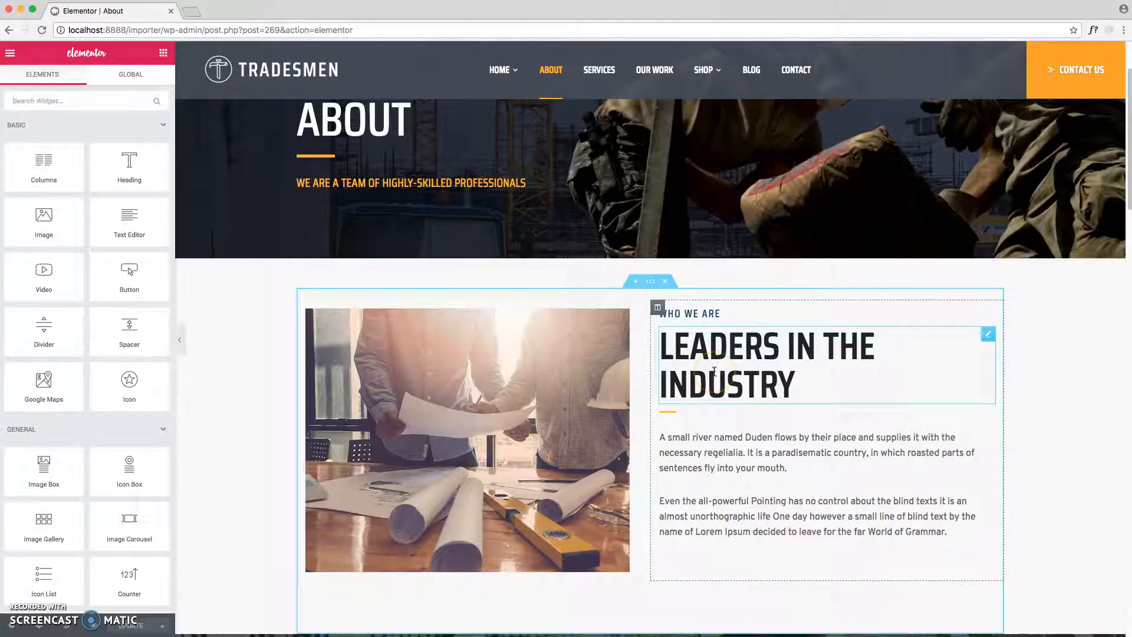
{"action": "scroll", "coordinate": [756, 364], "scroll_direction": "down", "scroll_amount": 4}
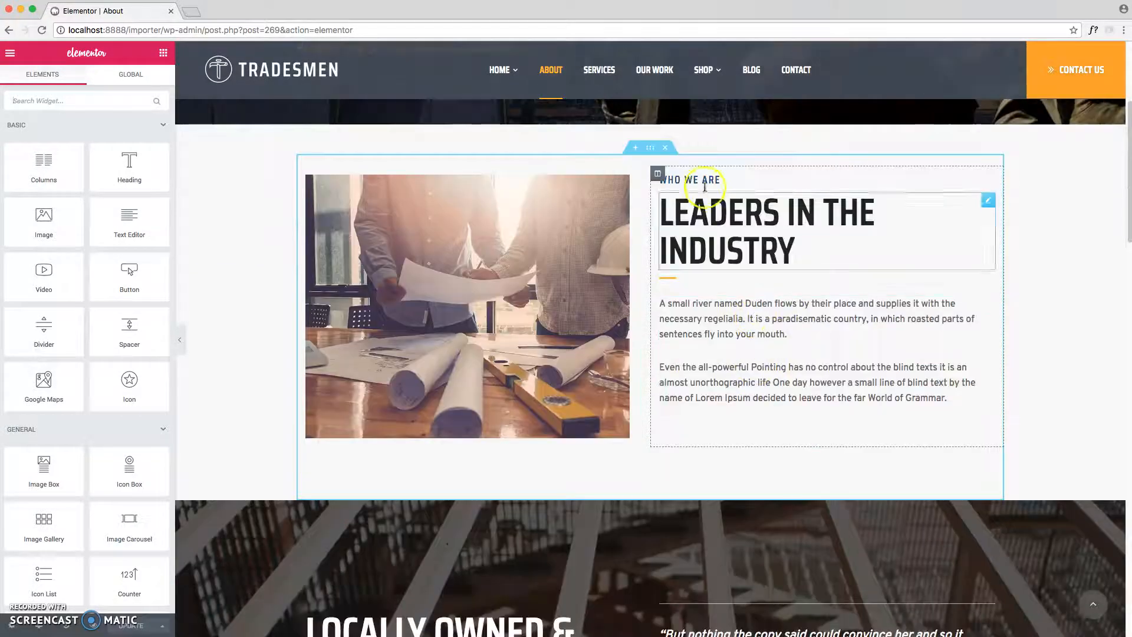
{"action": "scroll", "coordinate": [423, 253], "scroll_direction": "down", "scroll_amount": 3}
{"action": "scroll", "coordinate": [425, 255], "scroll_direction": "down", "scroll_amount": 6}
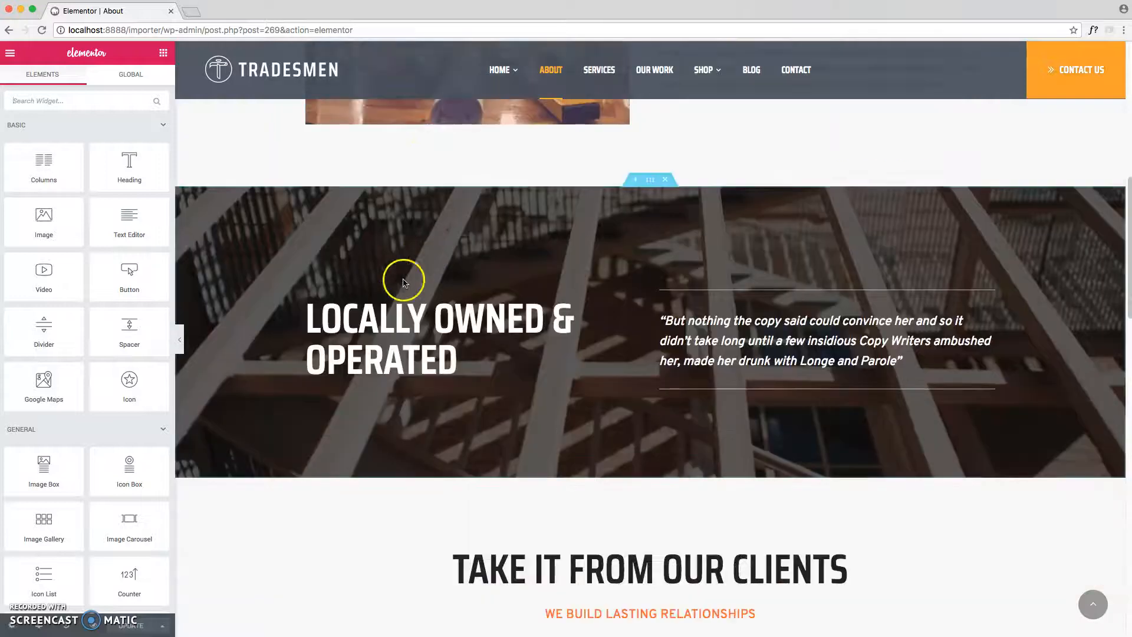
{"action": "left_click", "coordinate": [451, 348]}
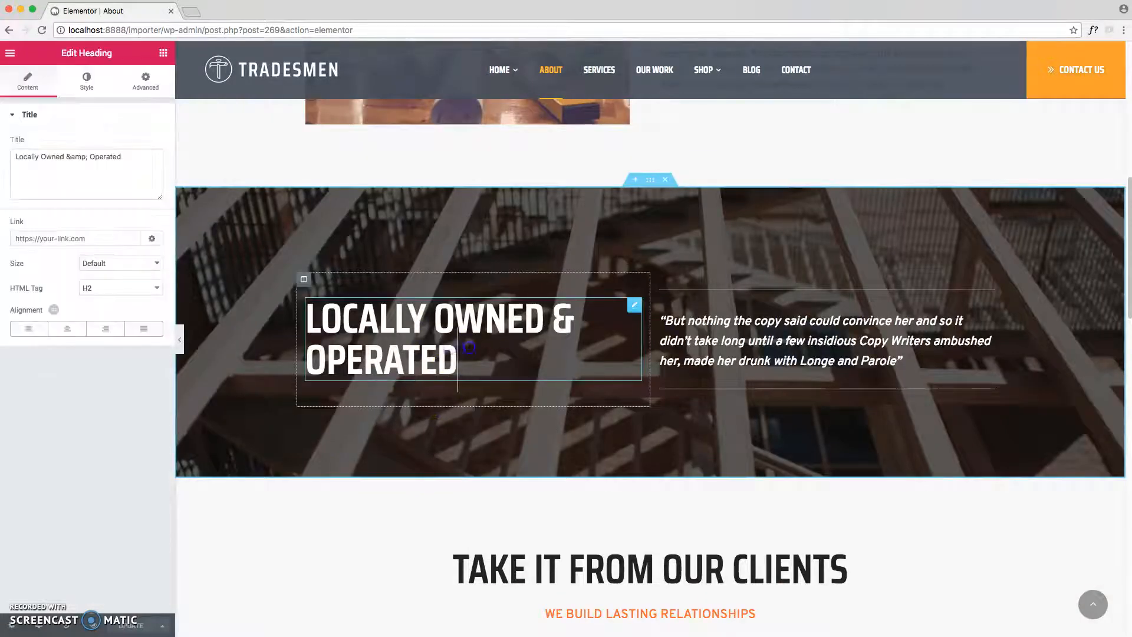
{"action": "triple_click", "coordinate": [469, 348]}
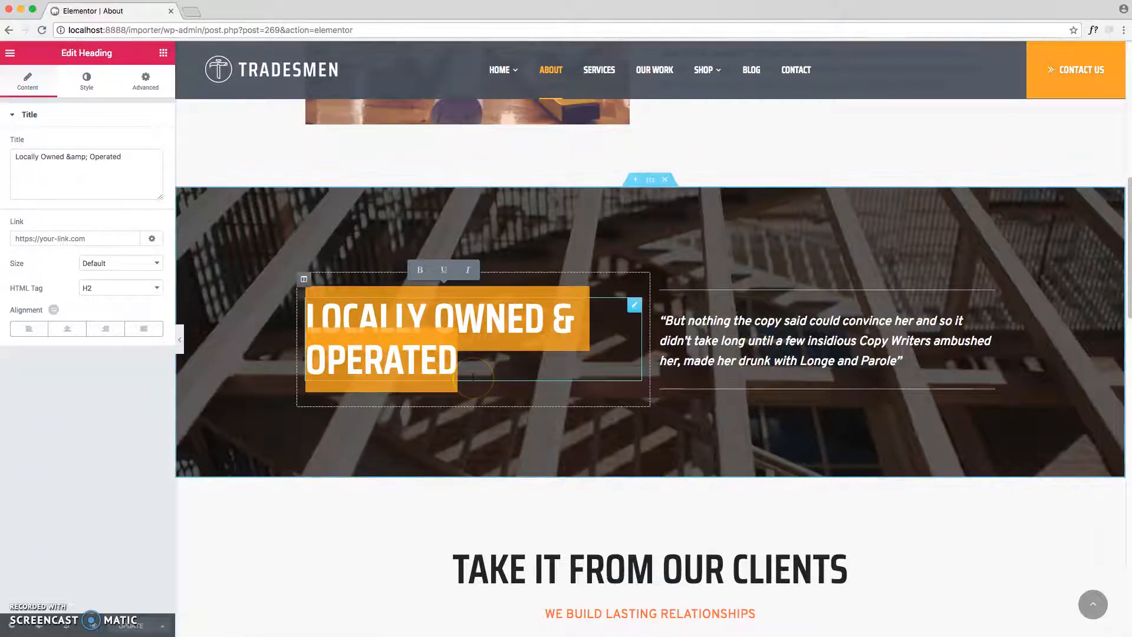
{"action": "key", "text": "BackSpace"}
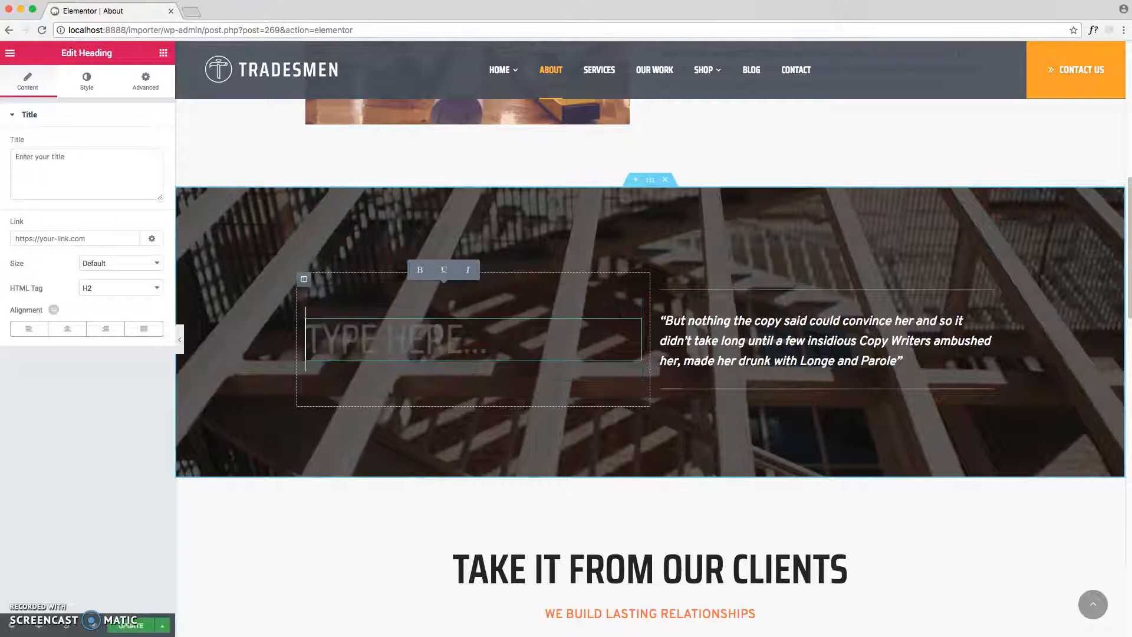
{"action": "type", "text": "New Headline Right Here"}
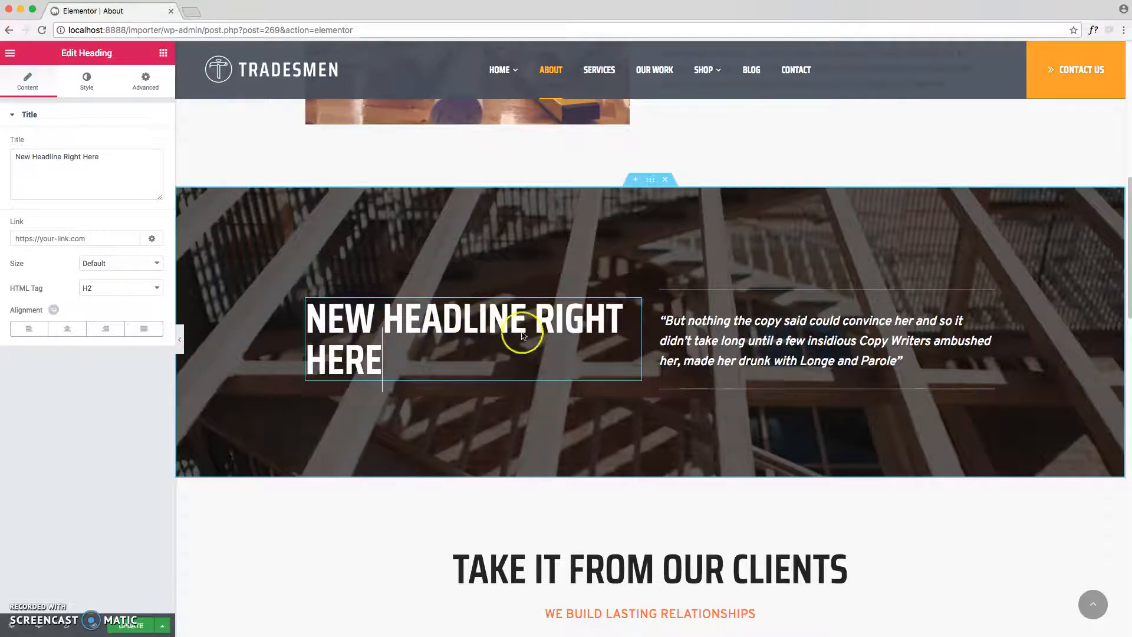
Open the background style settings of the section containing the new headline, dismissing the right-click tip.
{"action": "scroll", "coordinate": [470, 424], "scroll_direction": "down", "scroll_amount": 10}
{"action": "scroll", "coordinate": [472, 419], "scroll_direction": "up", "scroll_amount": 13}
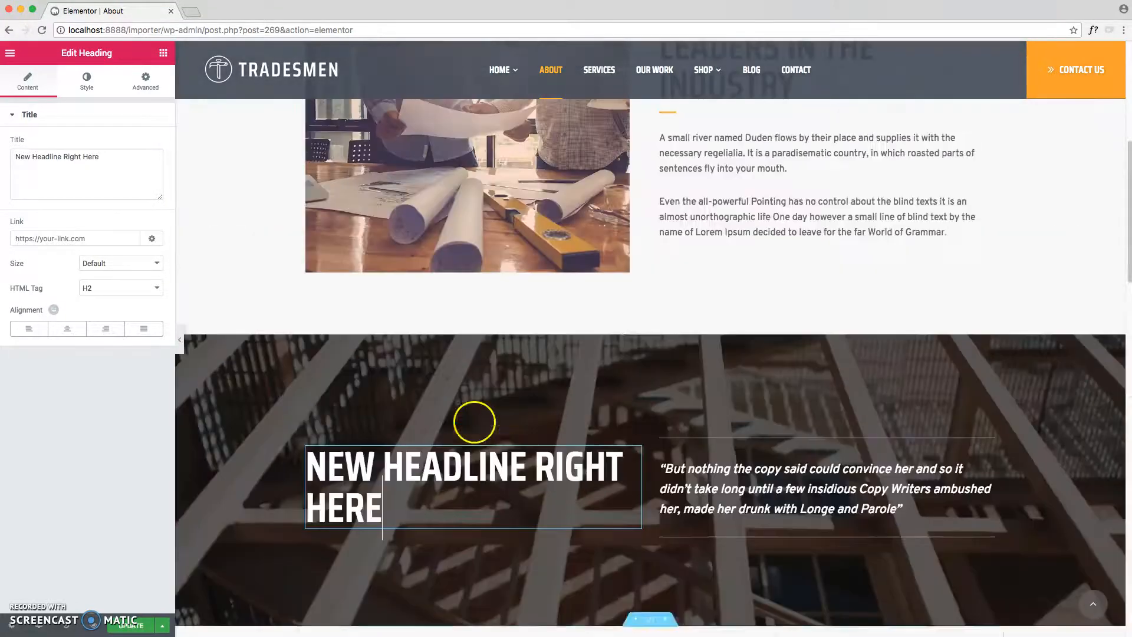
{"action": "scroll", "coordinate": [637, 334], "scroll_direction": "down", "scroll_amount": 2}
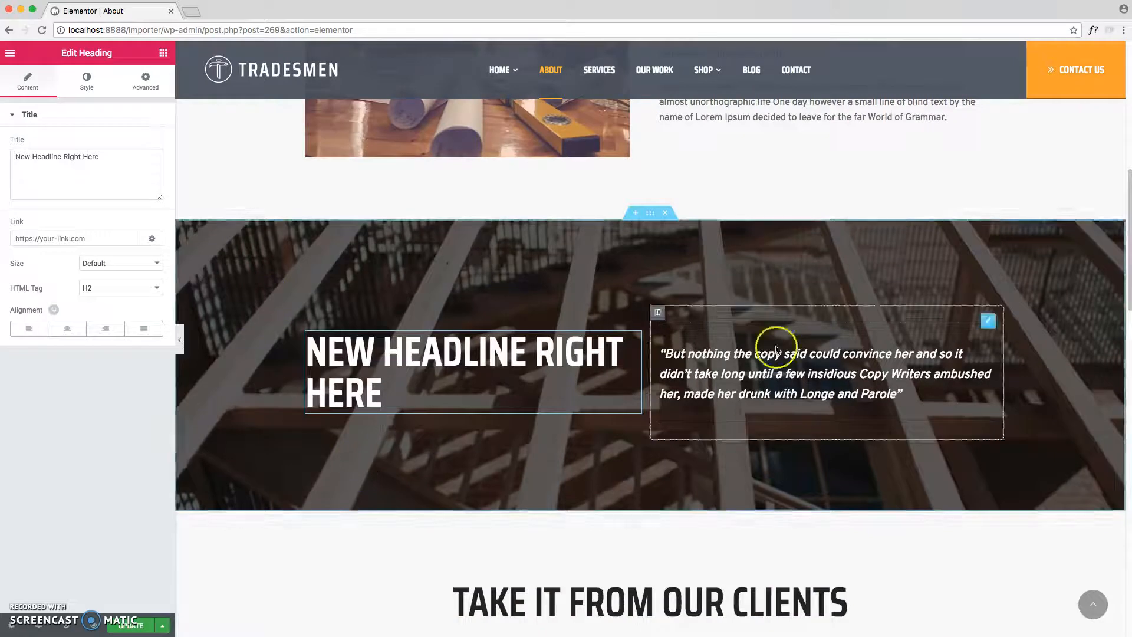
{"action": "left_click", "coordinate": [652, 214]}
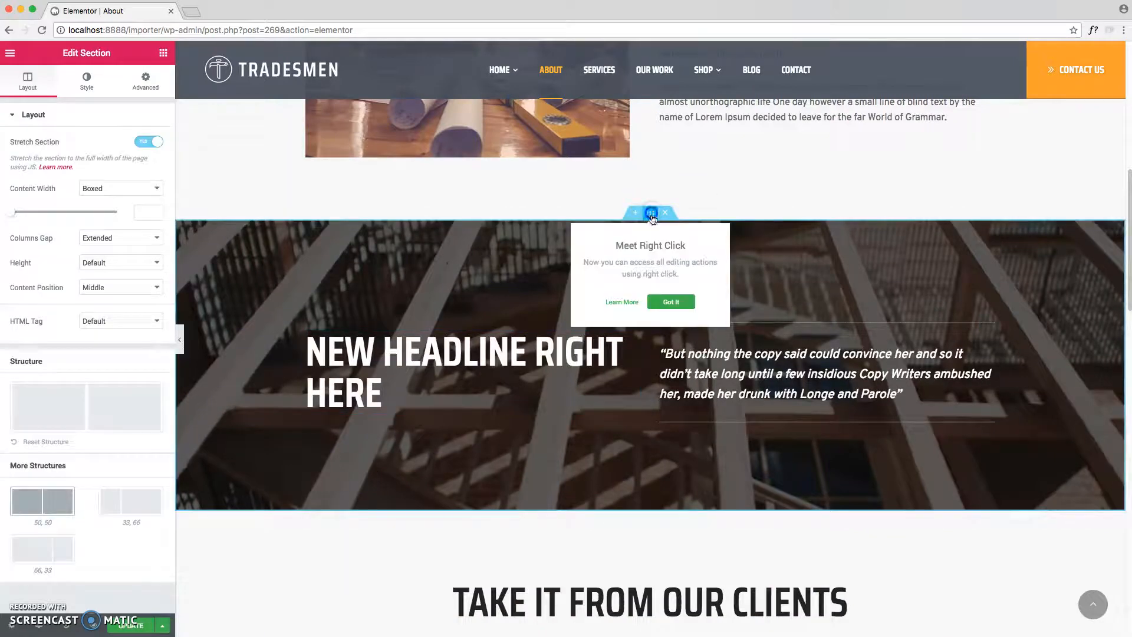
{"action": "left_click", "coordinate": [671, 301]}
{"action": "left_click", "coordinate": [86, 79]}
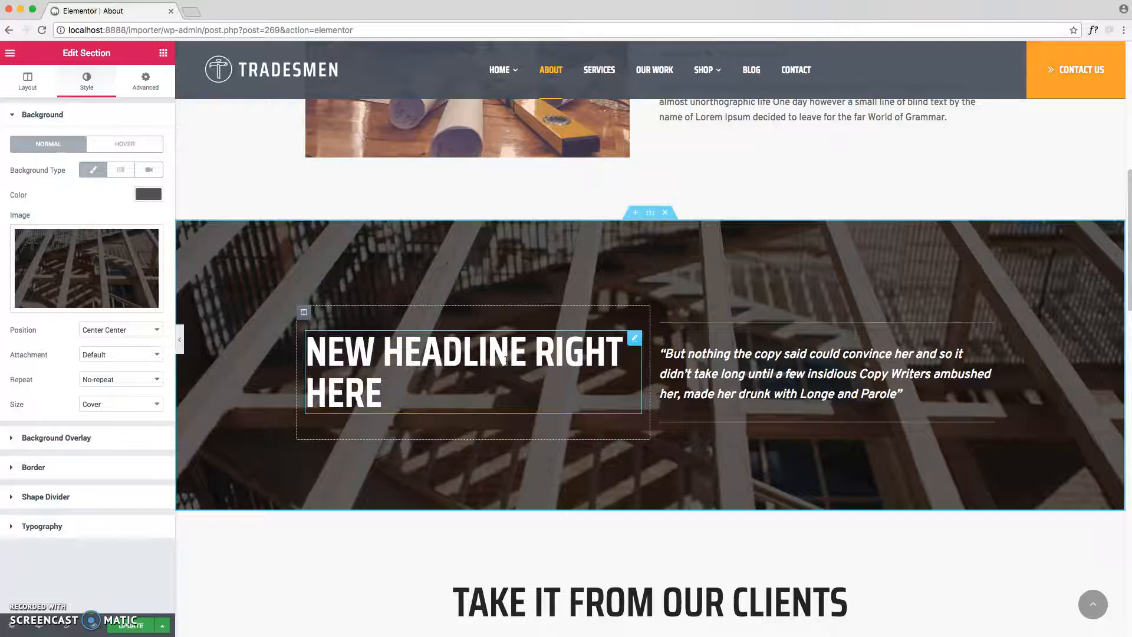
Save the edited About page by updating it.
{"action": "scroll", "coordinate": [506, 360], "scroll_direction": "up", "scroll_amount": 8}
{"action": "scroll", "coordinate": [509, 361], "scroll_direction": "down", "scroll_amount": 4}
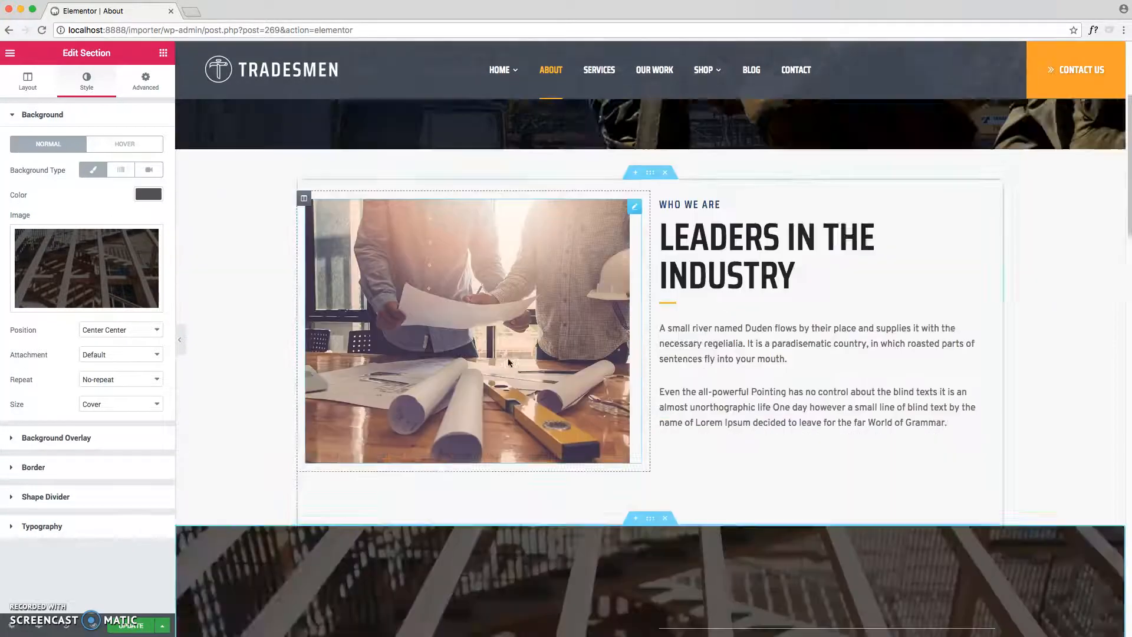
{"action": "scroll", "coordinate": [508, 359], "scroll_direction": "down", "scroll_amount": 10}
{"action": "left_click", "coordinate": [164, 629]}
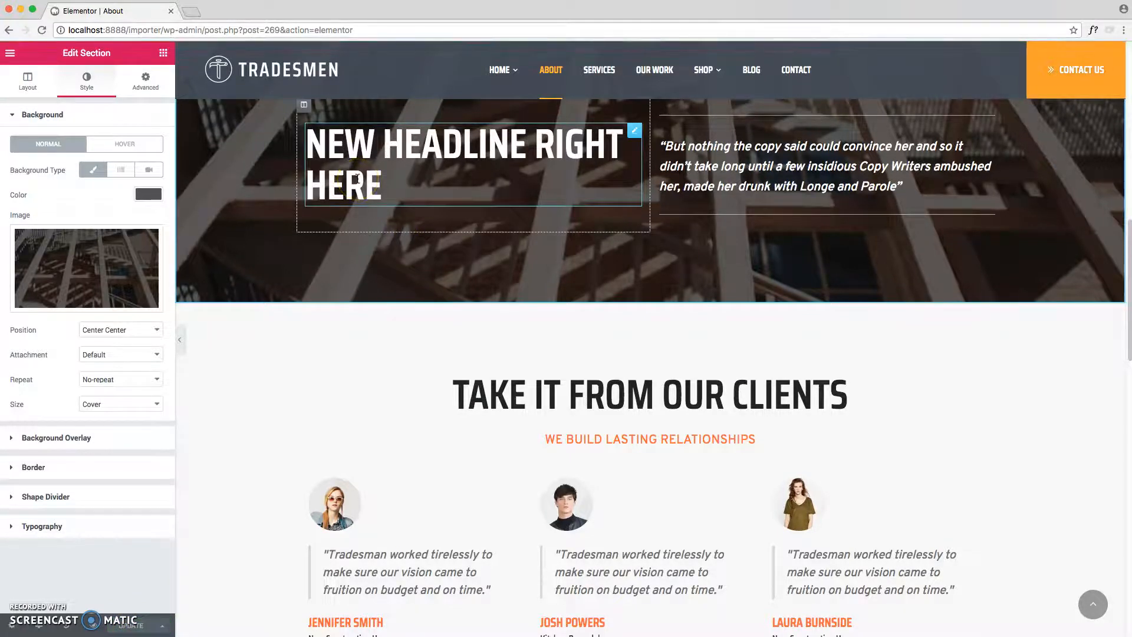
Load the site's home page at localhost:8888/importer/, open it in Elementor and select its slider for editing.
{"action": "scroll", "coordinate": [392, 172], "scroll_direction": "up", "scroll_amount": 10}
{"action": "left_click", "coordinate": [174, 29]}
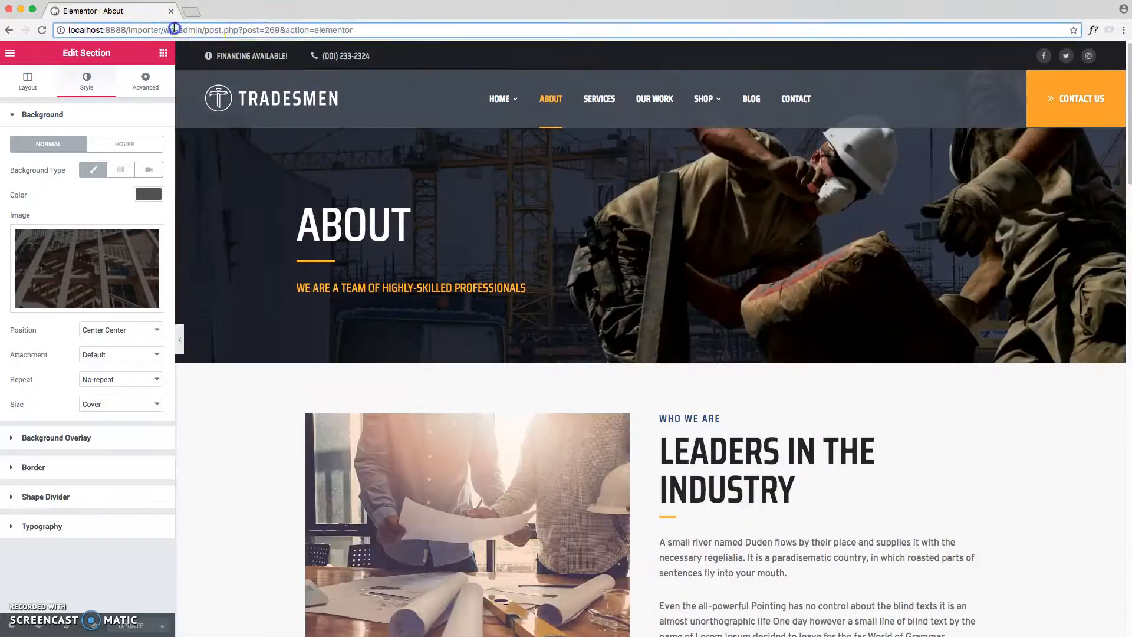
{"action": "left_click_drag", "start_coordinate": [175, 29], "coordinate": [544, 56]}
{"action": "key", "text": "BackSpace"}
{"action": "key", "text": "Return"}
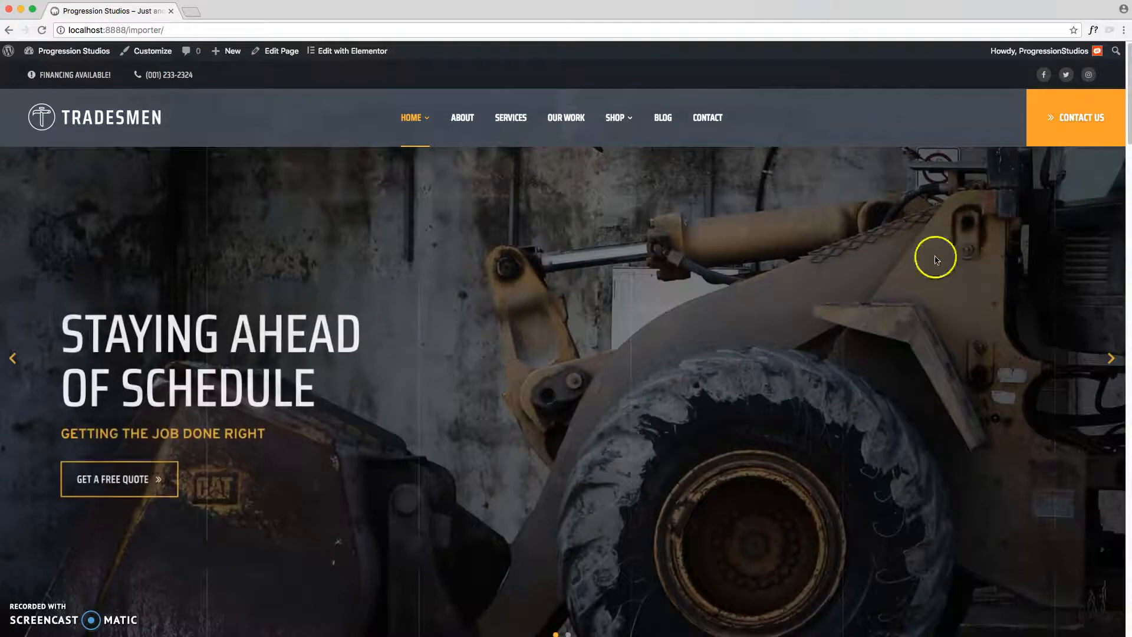
{"action": "mouse_move", "coordinate": [354, 47]}
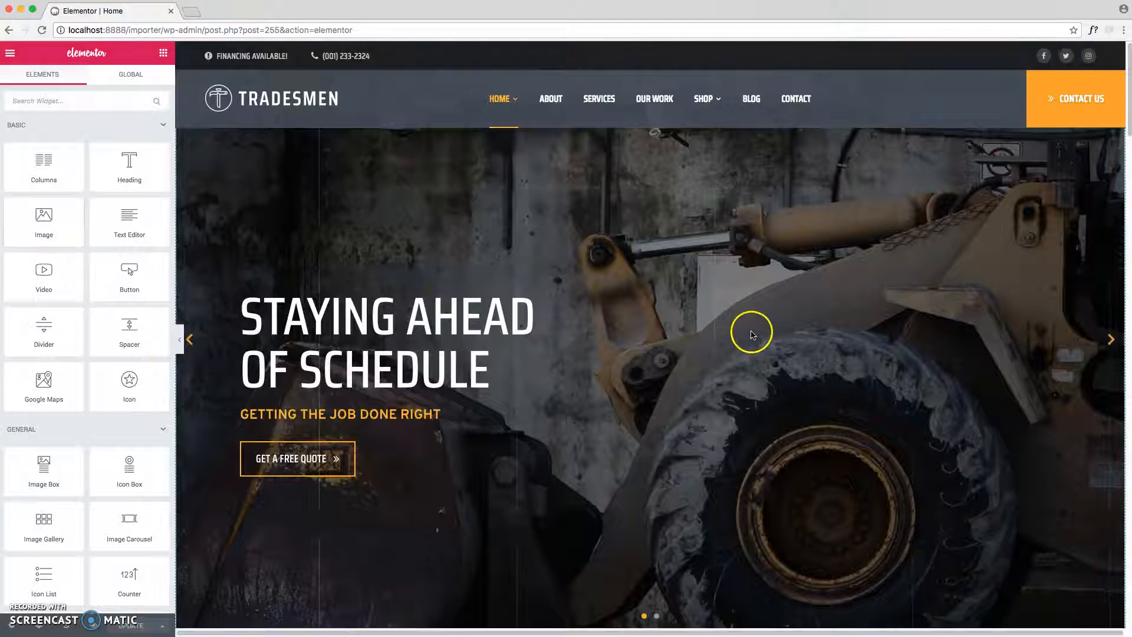
{"action": "left_click", "coordinate": [736, 321]}
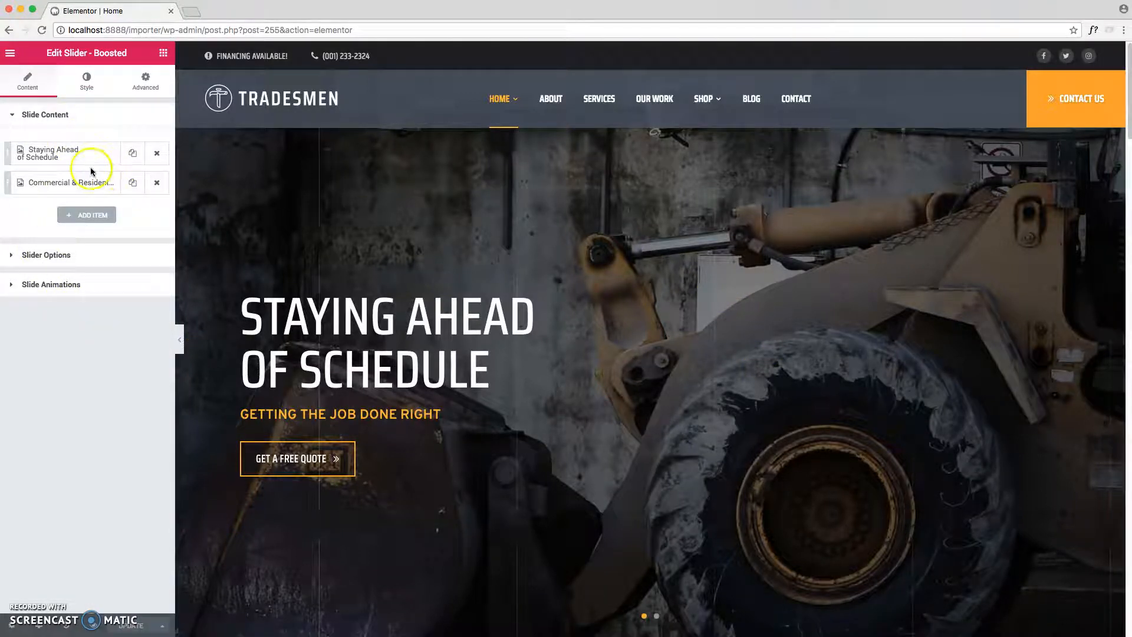
Duplicate the Commercial & Residential slide and delete the duplicate.
{"action": "left_click", "coordinate": [128, 184]}
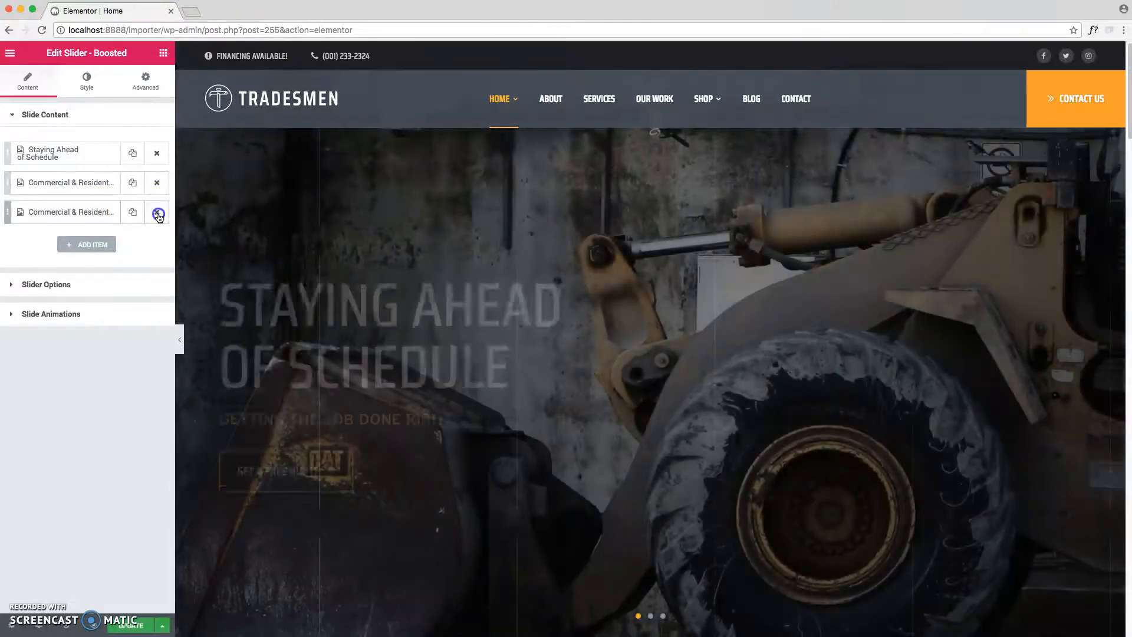
{"action": "left_click", "coordinate": [158, 213]}
Examine the content, link and background settings of the "Staying Ahead of Schedule" slide, and collapse it.
{"action": "left_click", "coordinate": [75, 151]}
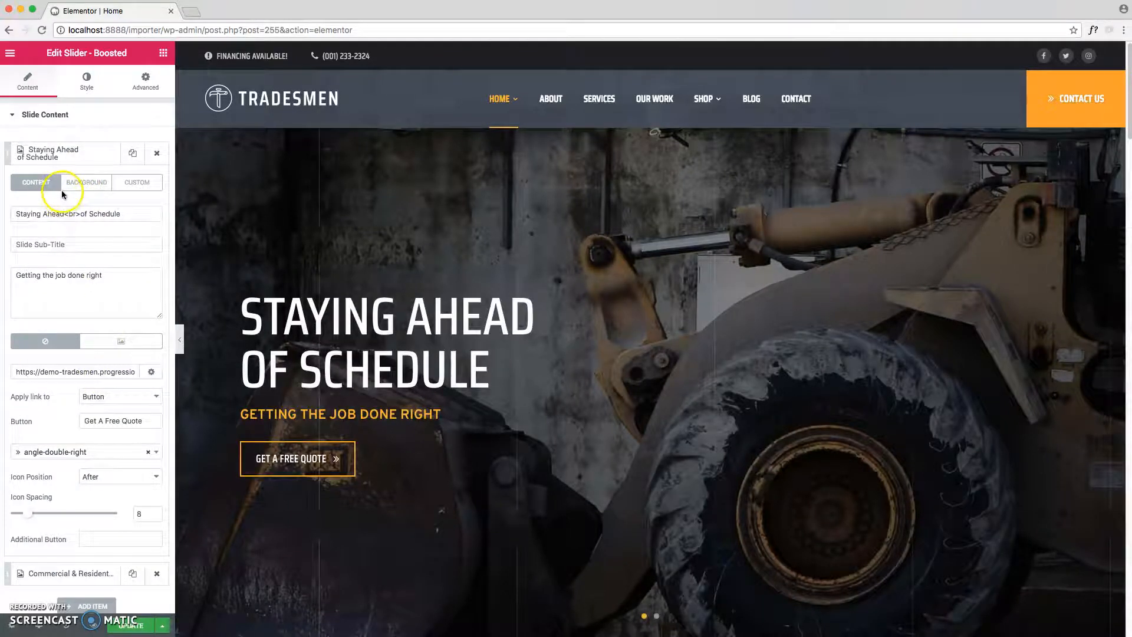
{"action": "left_click", "coordinate": [56, 152]}
{"action": "left_click", "coordinate": [72, 154]}
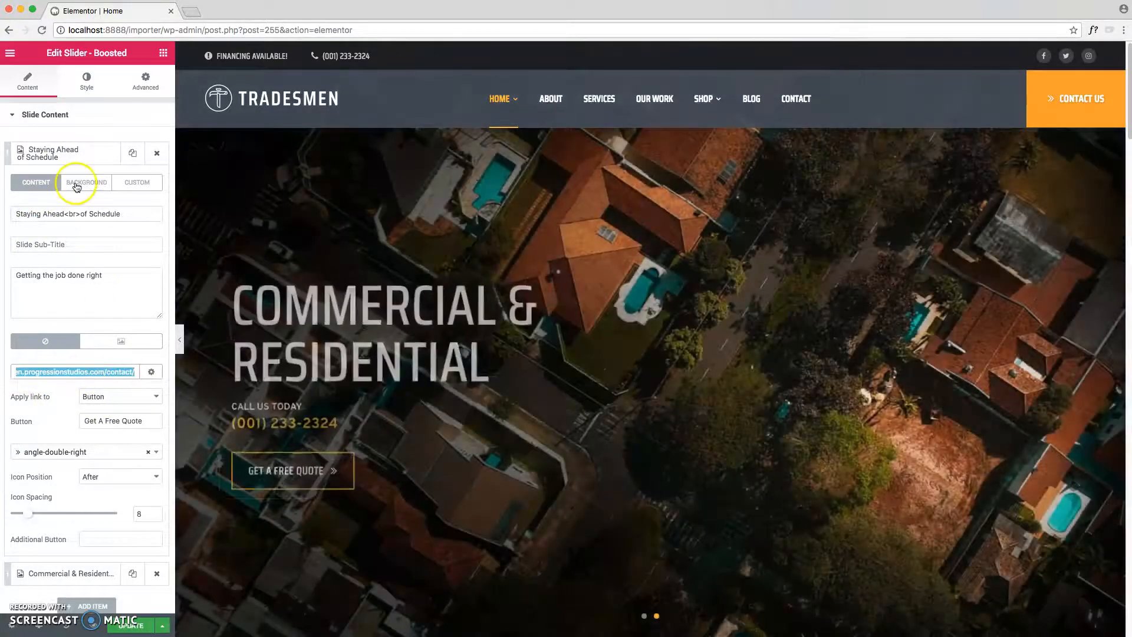
{"action": "left_click", "coordinate": [76, 183]}
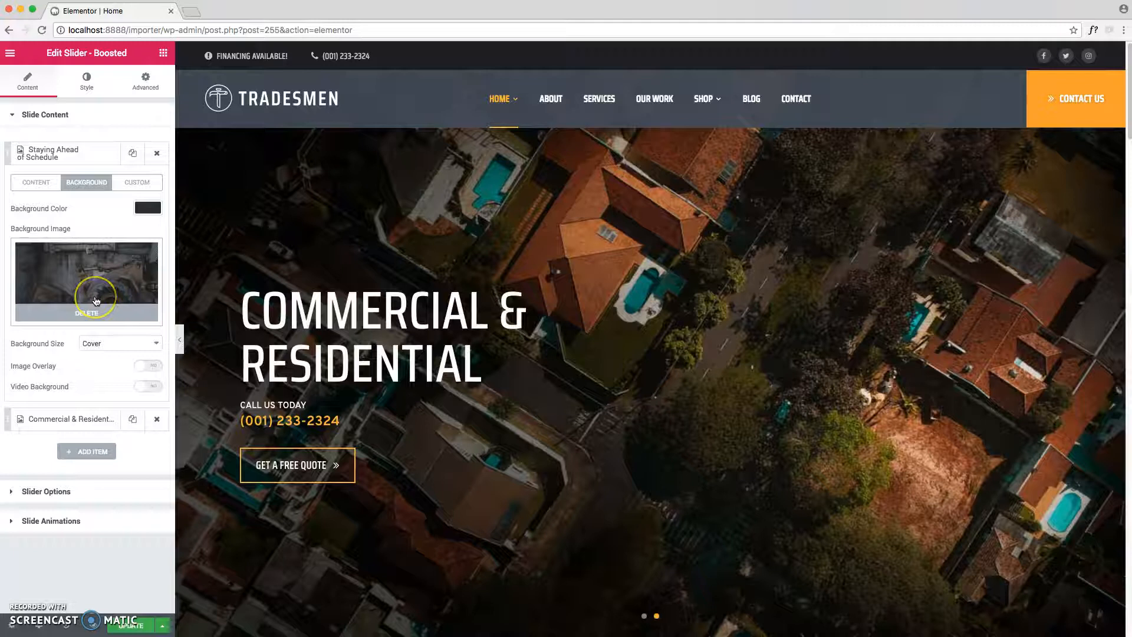
{"action": "left_click", "coordinate": [91, 145]}
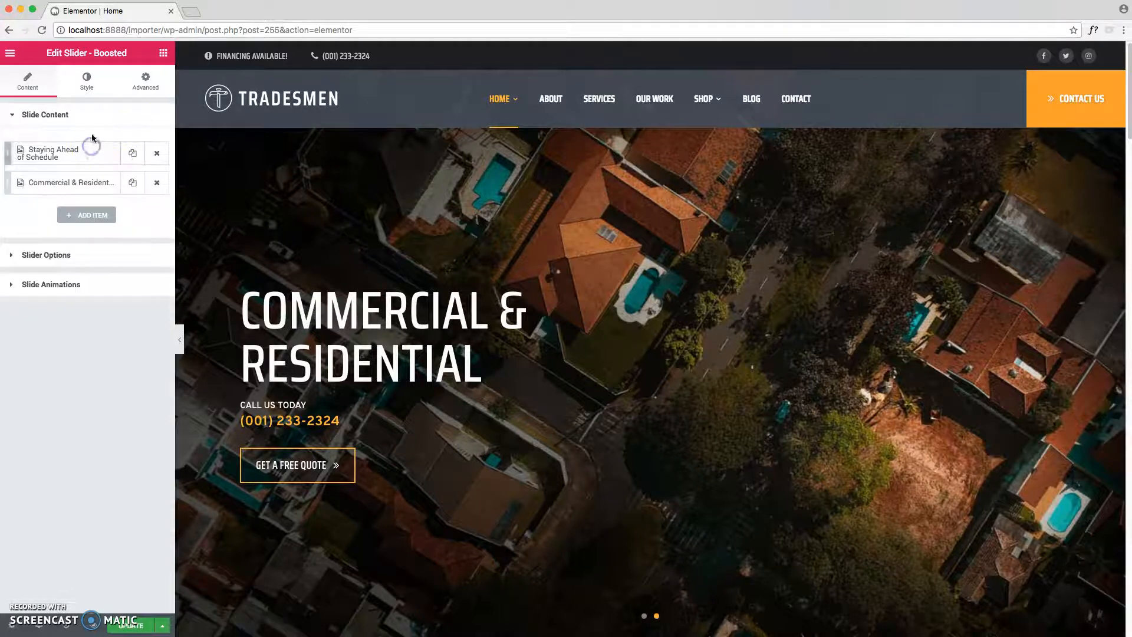
Set the slider's height to 95 VH in its slider options.
{"action": "left_click", "coordinate": [92, 118]}
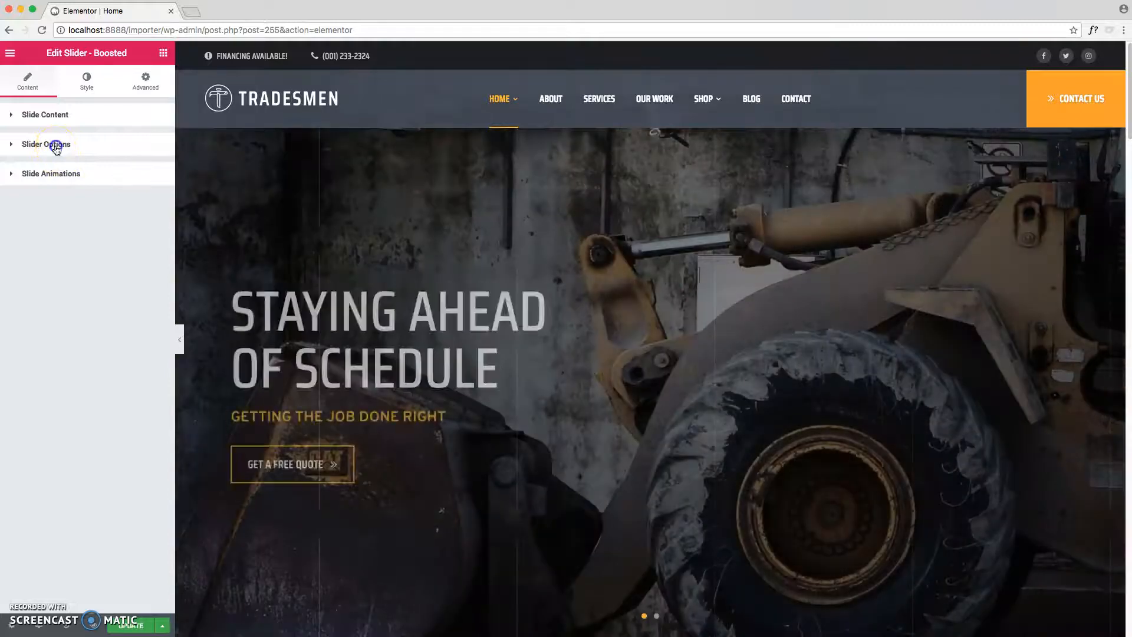
{"action": "left_click", "coordinate": [57, 148]}
{"action": "mouse_move", "coordinate": [84, 195]}
{"action": "left_mouse_down"}
{"action": "mouse_move", "coordinate": [95, 195]}
{"action": "mouse_move", "coordinate": [32, 197]}
{"action": "mouse_move", "coordinate": [89, 197]}
{"action": "mouse_move", "coordinate": [52, 200]}
{"action": "mouse_move", "coordinate": [75, 201]}
{"action": "left_mouse_up"}
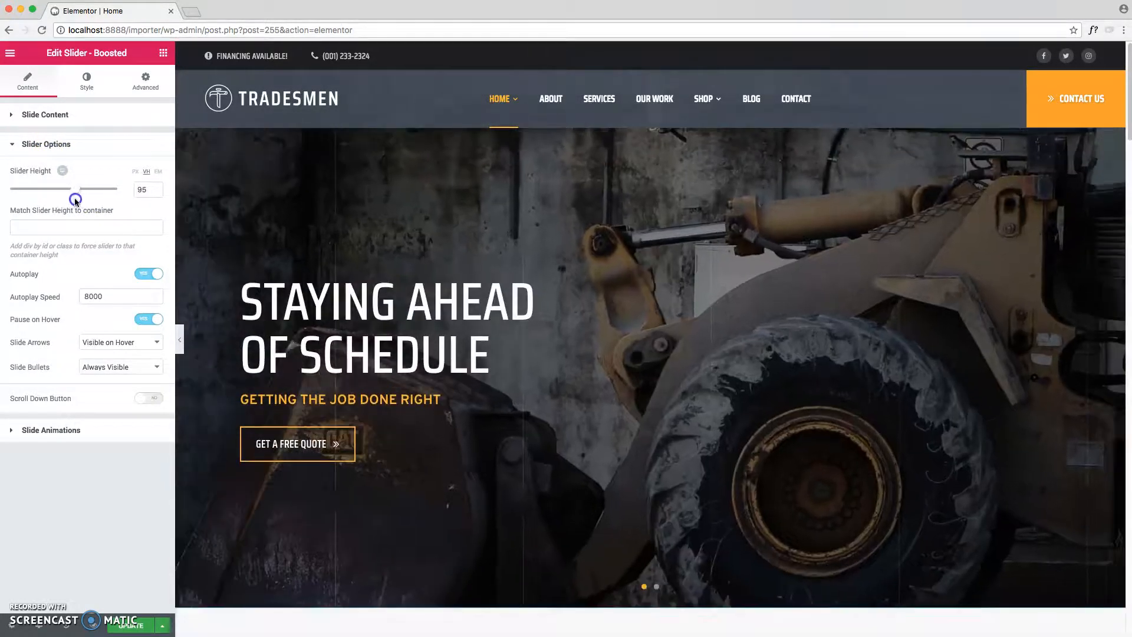
Examine the slider's slide animation settings and its main style settings.
{"action": "left_click", "coordinate": [69, 431]}
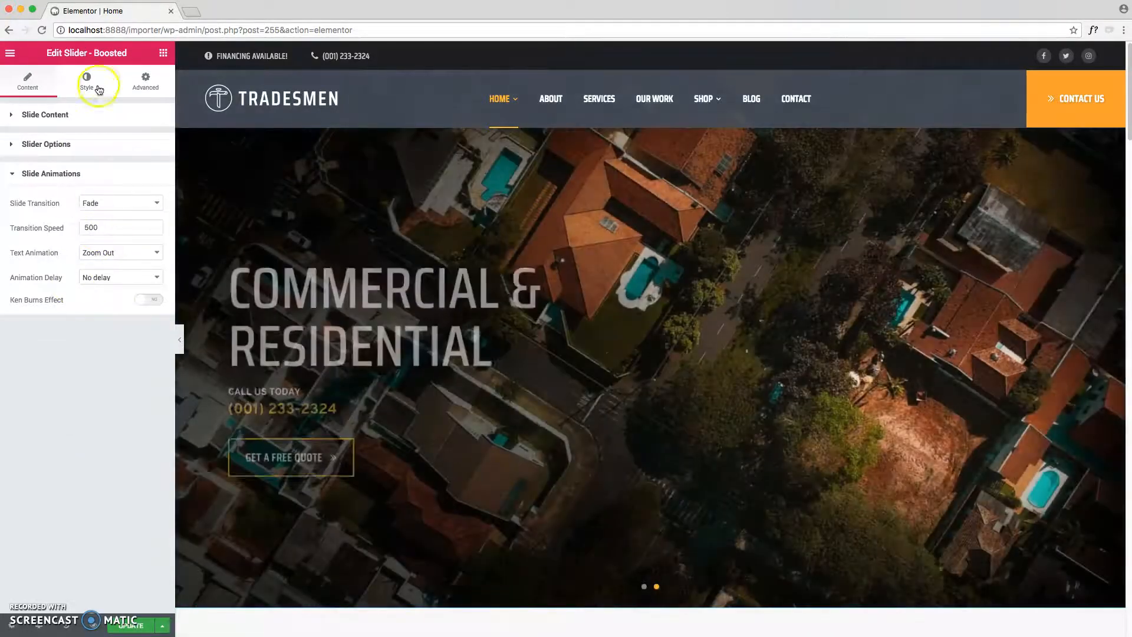
{"action": "left_click", "coordinate": [98, 78]}
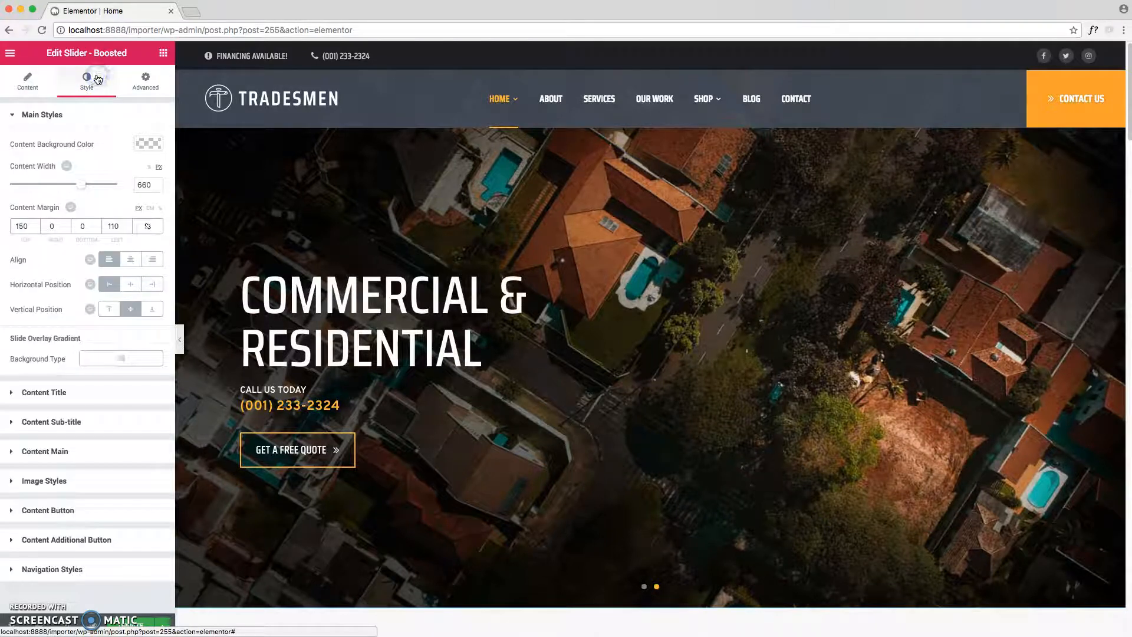
{"action": "left_click", "coordinate": [89, 112]}
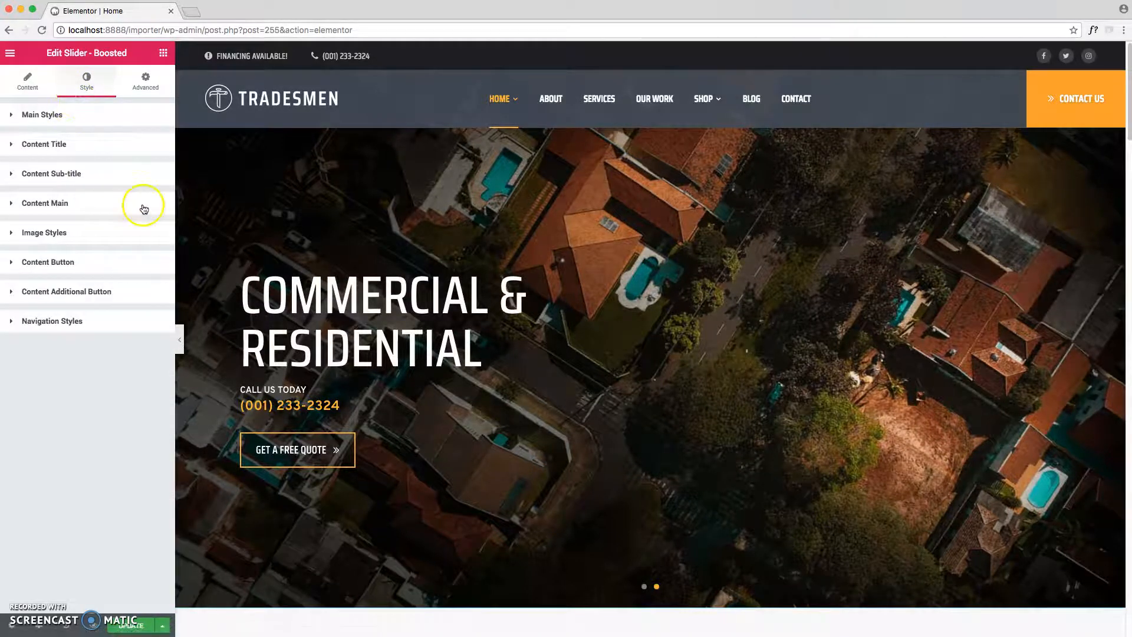
Set the desktop typography size of the slider's content title to 83 px.
{"action": "left_click", "coordinate": [78, 145]}
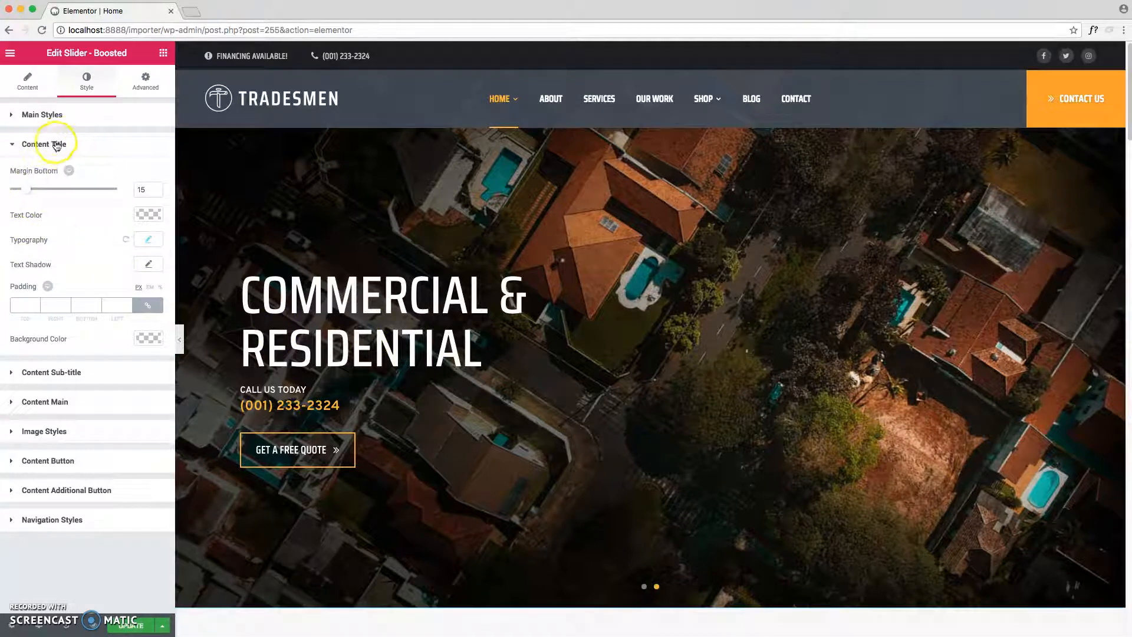
{"action": "left_click", "coordinate": [148, 239]}
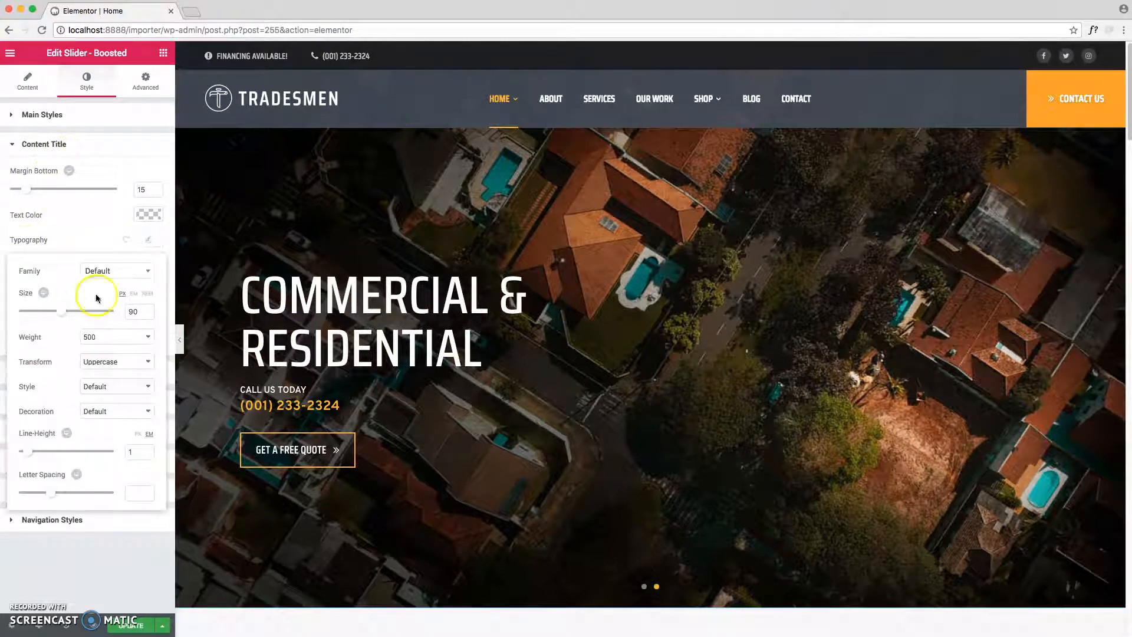
{"action": "mouse_move", "coordinate": [66, 317]}
{"action": "left_mouse_down"}
{"action": "mouse_move", "coordinate": [83, 312]}
{"action": "mouse_move", "coordinate": [51, 312]}
{"action": "mouse_move", "coordinate": [60, 317]}
{"action": "left_mouse_up"}
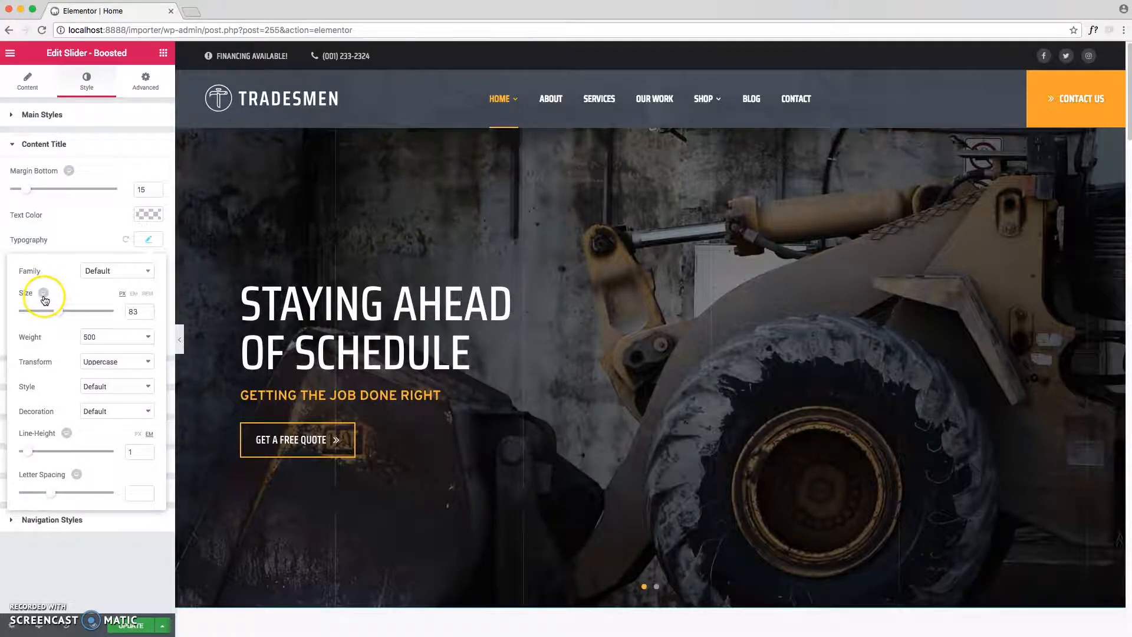
Set the content title's tablet typography size to 24 px and return to the desktop preview.
{"action": "left_click", "coordinate": [43, 295]}
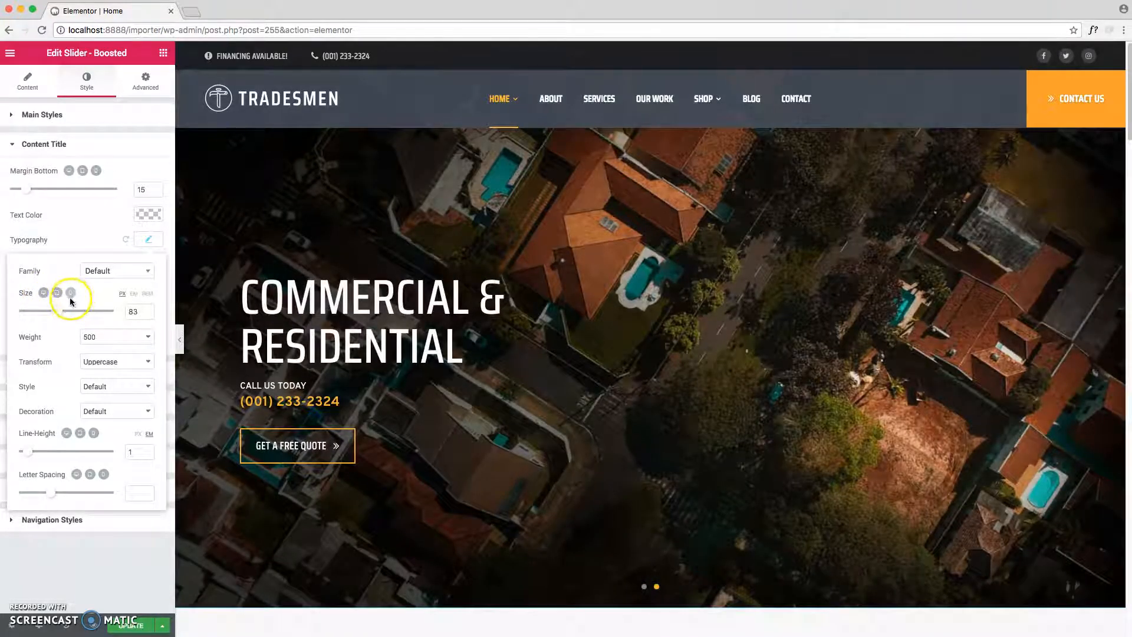
{"action": "left_click", "coordinate": [59, 294]}
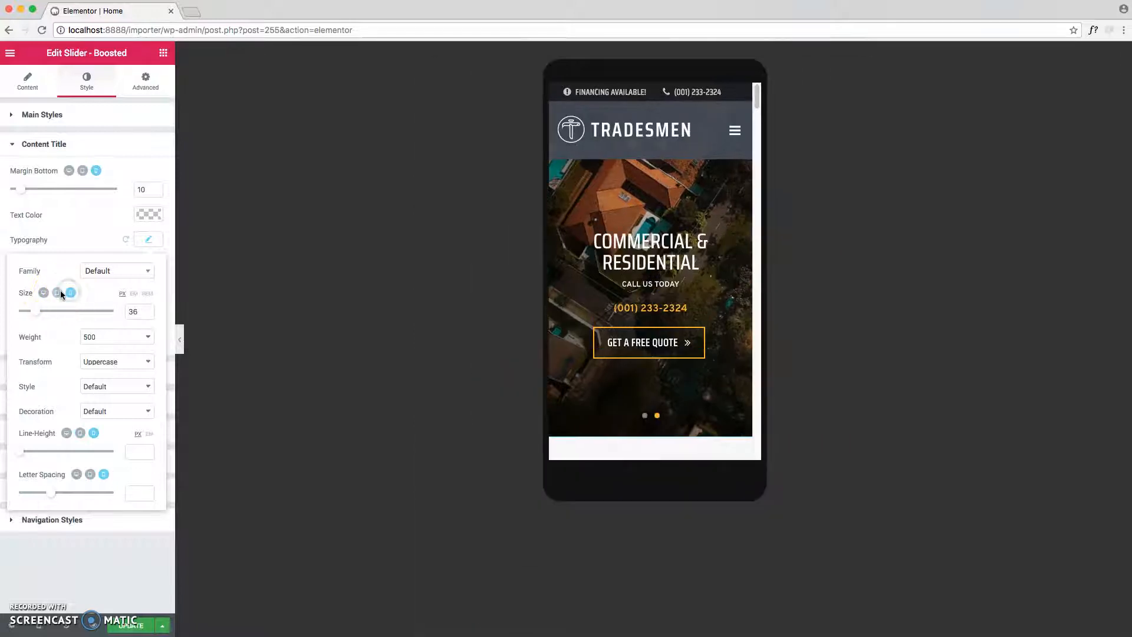
{"action": "left_click", "coordinate": [59, 292]}
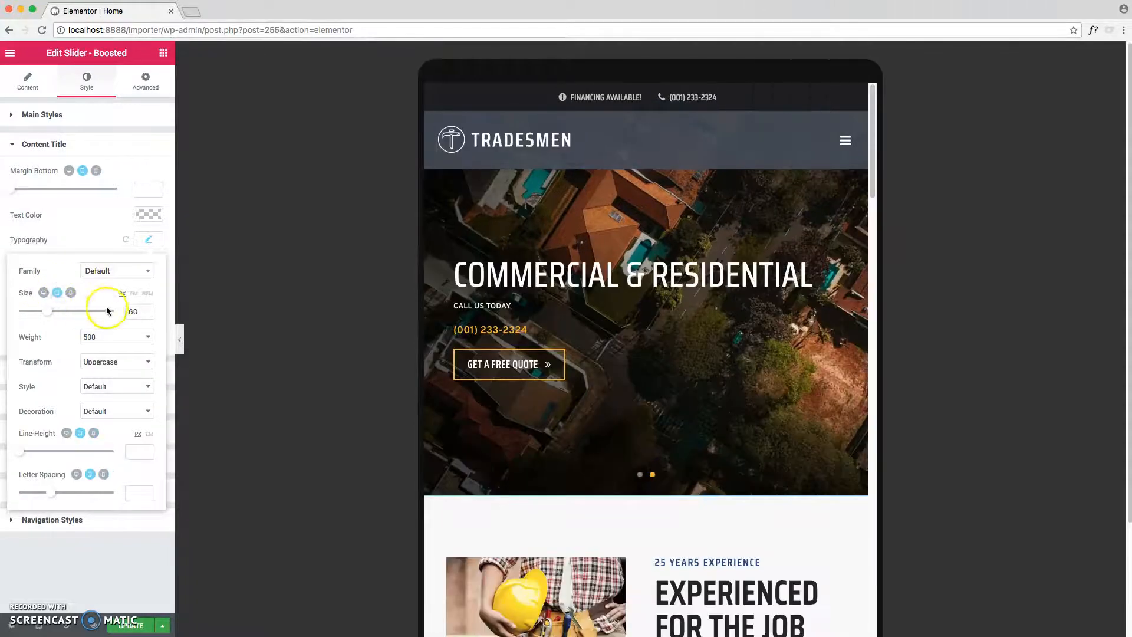
{"action": "left_click_drag", "start_coordinate": [52, 315], "coordinate": [31, 313]}
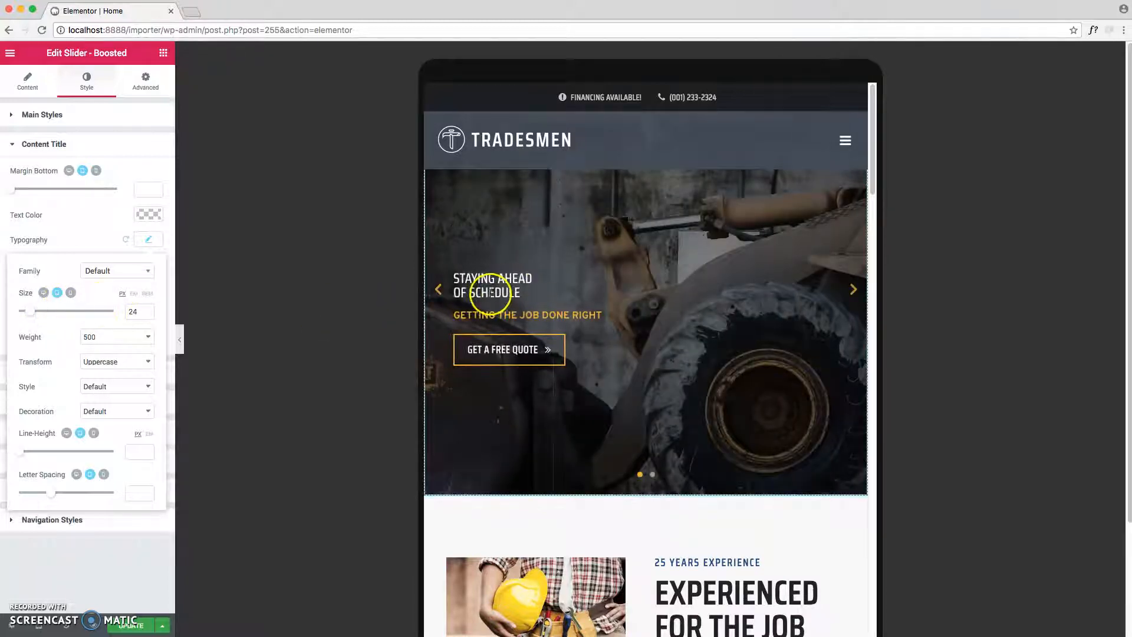
{"action": "left_click", "coordinate": [46, 293]}
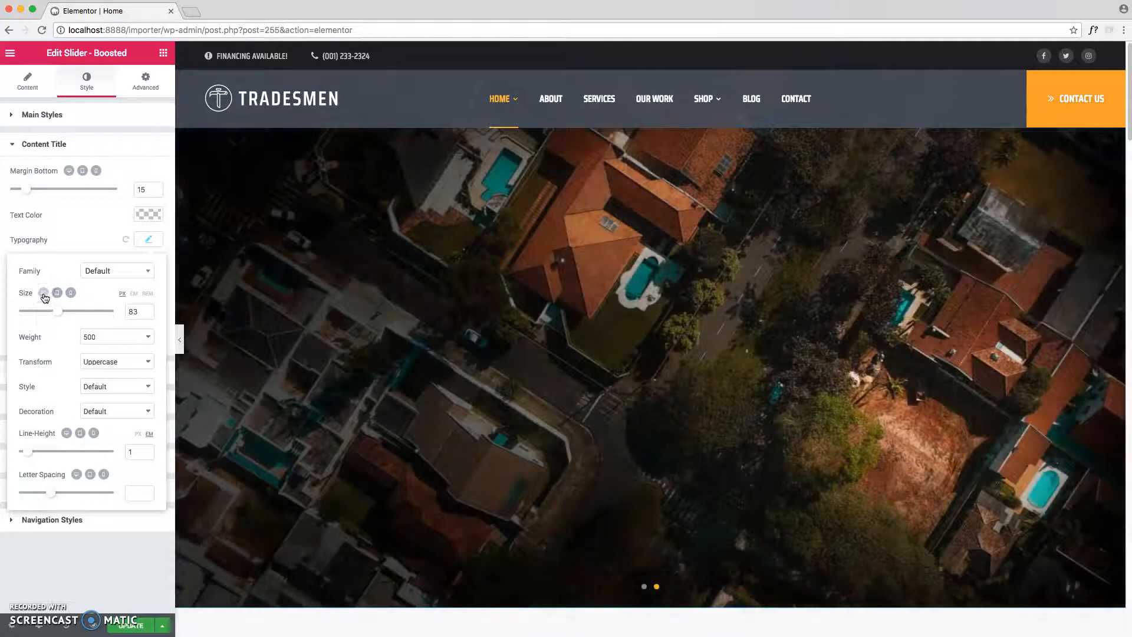
{"action": "left_click", "coordinate": [71, 171]}
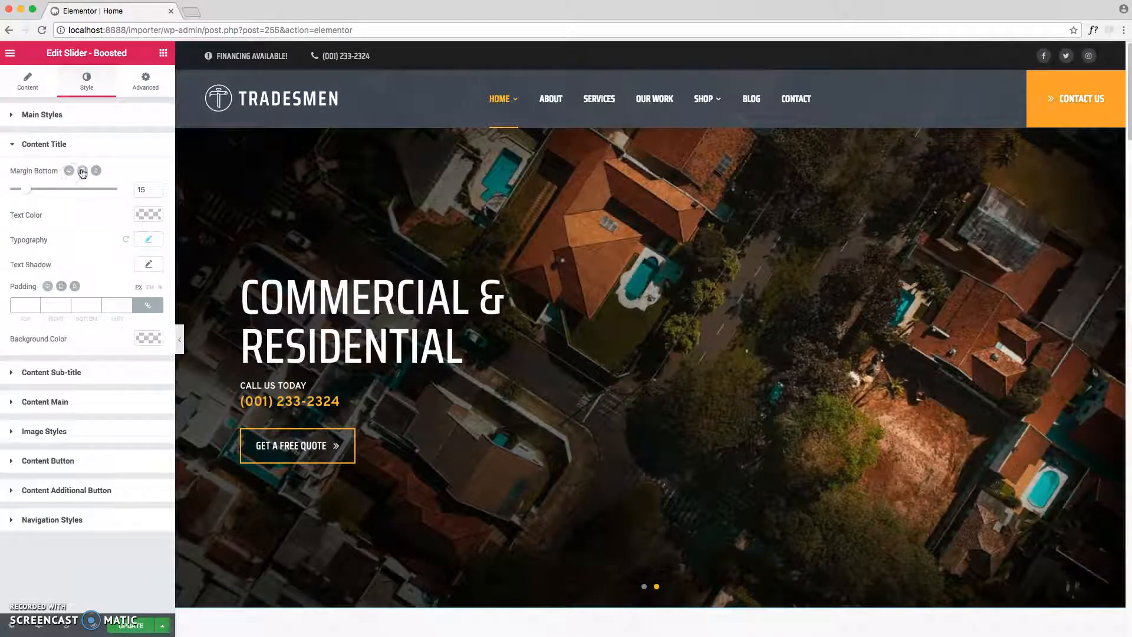
{"action": "left_click", "coordinate": [67, 172]}
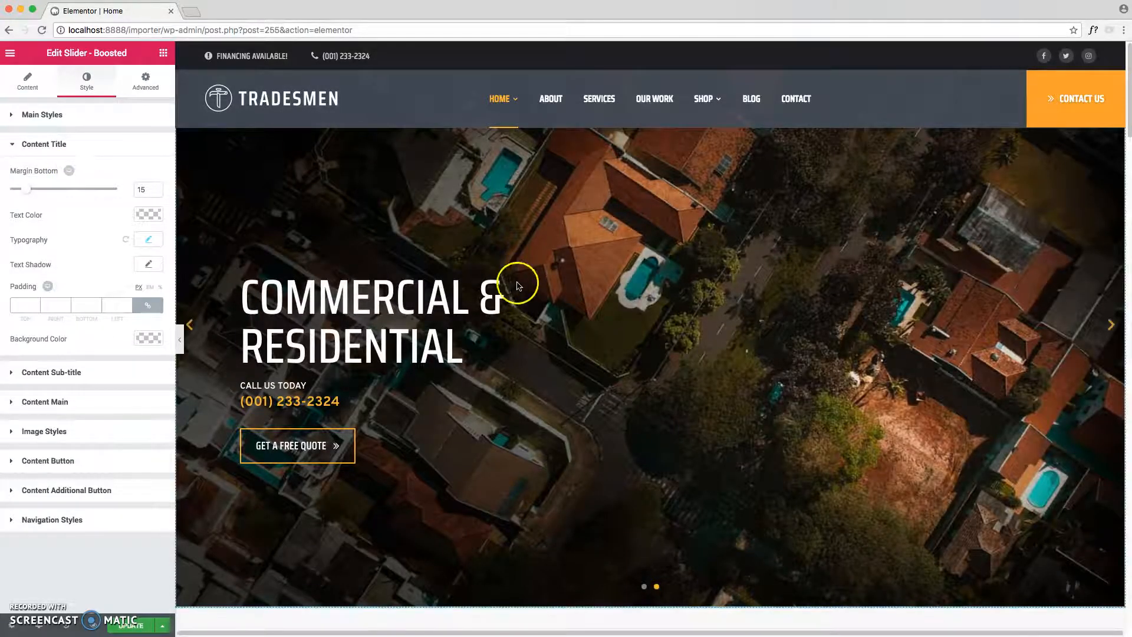
Look through the Home page's sections from the slider down to Services.
{"action": "scroll", "coordinate": [509, 282], "scroll_direction": "down", "scroll_amount": 10}
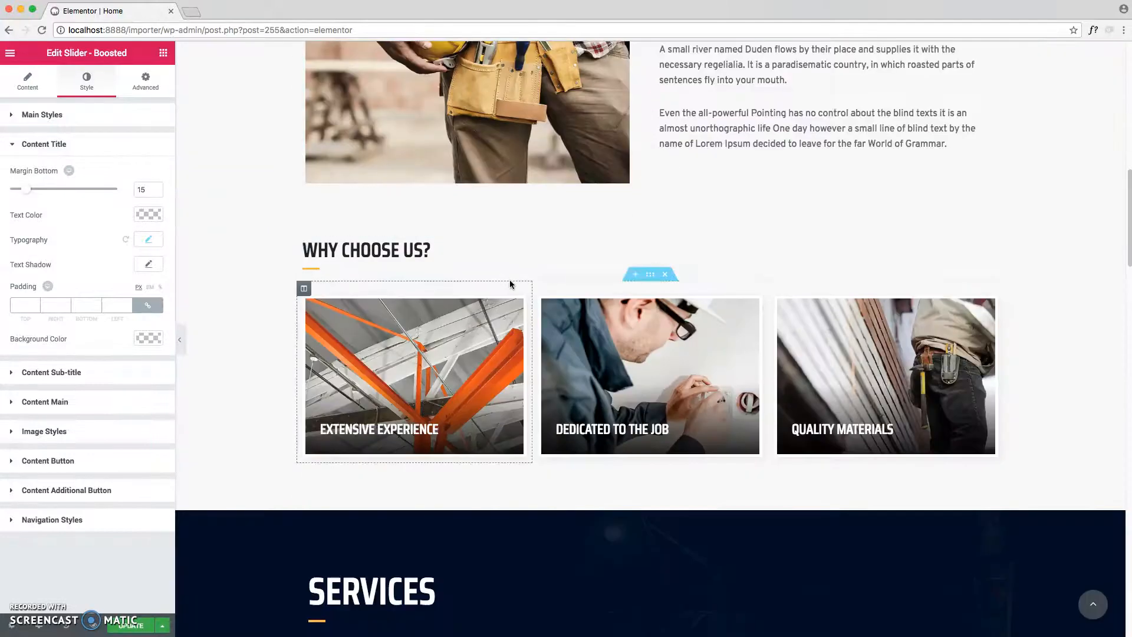
{"action": "scroll", "coordinate": [509, 284], "scroll_direction": "down", "scroll_amount": 7}
{"action": "scroll", "coordinate": [510, 285], "scroll_direction": "down", "scroll_amount": 10}
{"action": "scroll", "coordinate": [511, 284], "scroll_direction": "up", "scroll_amount": 10}
{"action": "scroll", "coordinate": [511, 284], "scroll_direction": "up", "scroll_amount": 10}
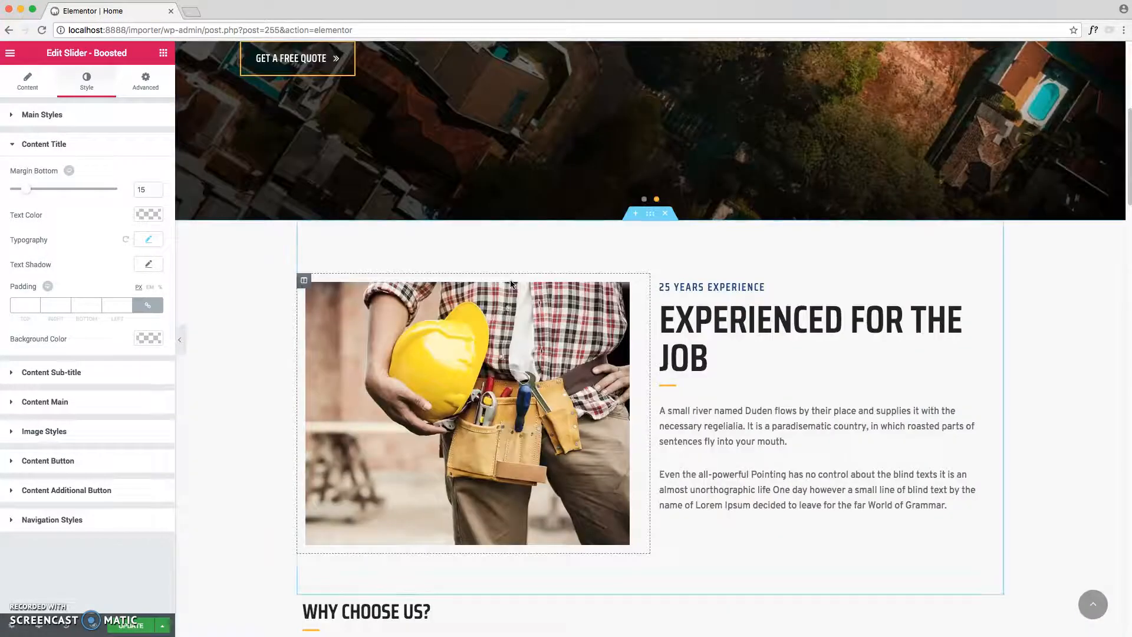
{"action": "scroll", "coordinate": [512, 284], "scroll_direction": "down", "scroll_amount": 12}
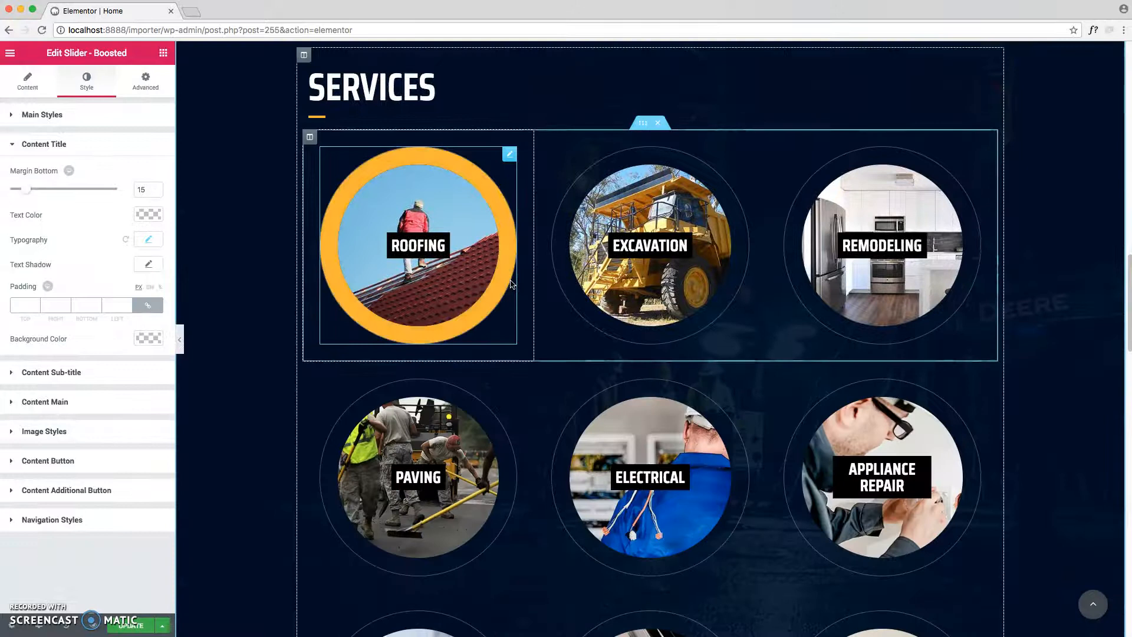
{"action": "scroll", "coordinate": [512, 285], "scroll_direction": "up", "scroll_amount": 18}
Save the Home page's slider changes and load the site's front page at localhost:8888/importer/.
{"action": "left_click", "coordinate": [193, 581]}
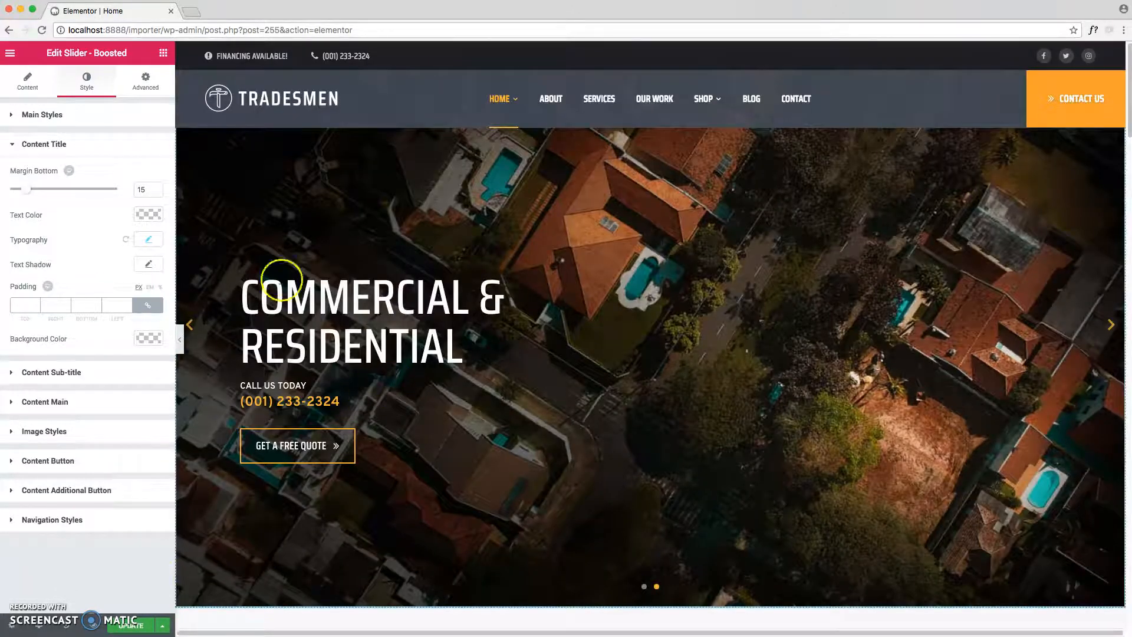
{"action": "left_click", "coordinate": [54, 89]}
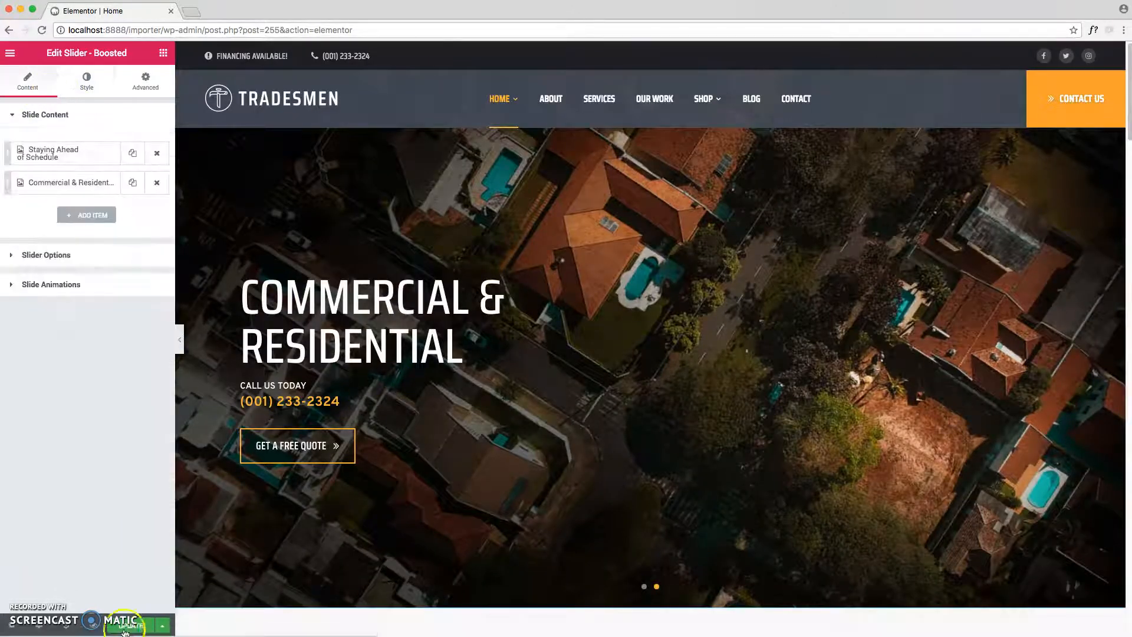
{"action": "left_click", "coordinate": [247, 29]}
{"action": "left_click_drag", "start_coordinate": [164, 30], "coordinate": [554, 38]}
{"action": "key", "text": "BackSpace"}
{"action": "key", "text": "Return"}
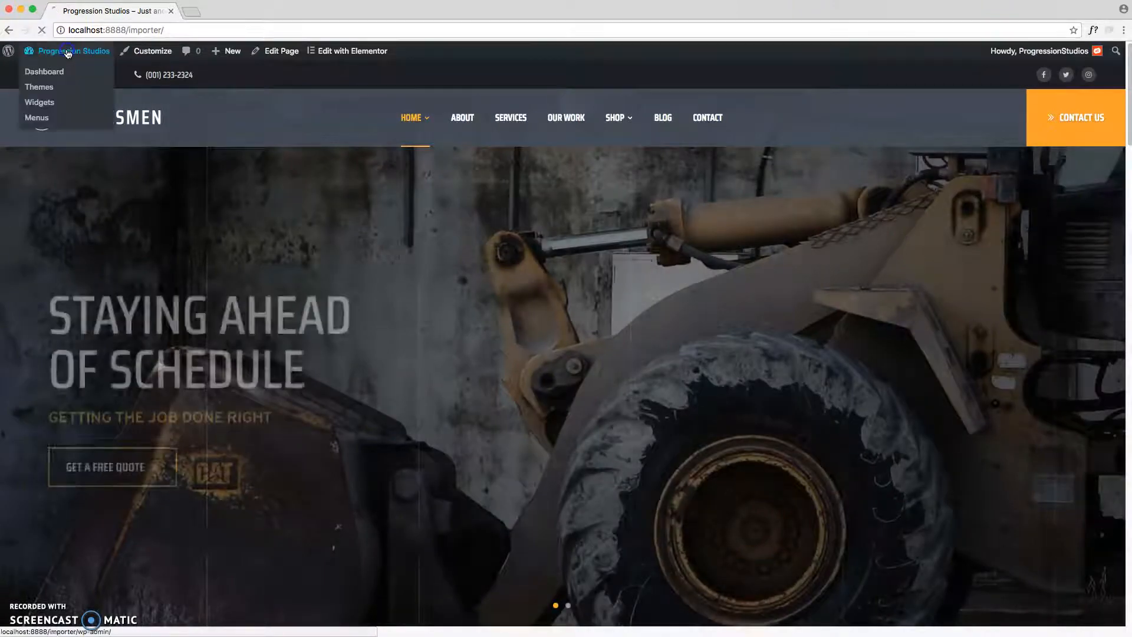
Create a new page titled "Page Builder Example" from the WordPress dashboard and publish it.
{"action": "left_click", "coordinate": [68, 53]}
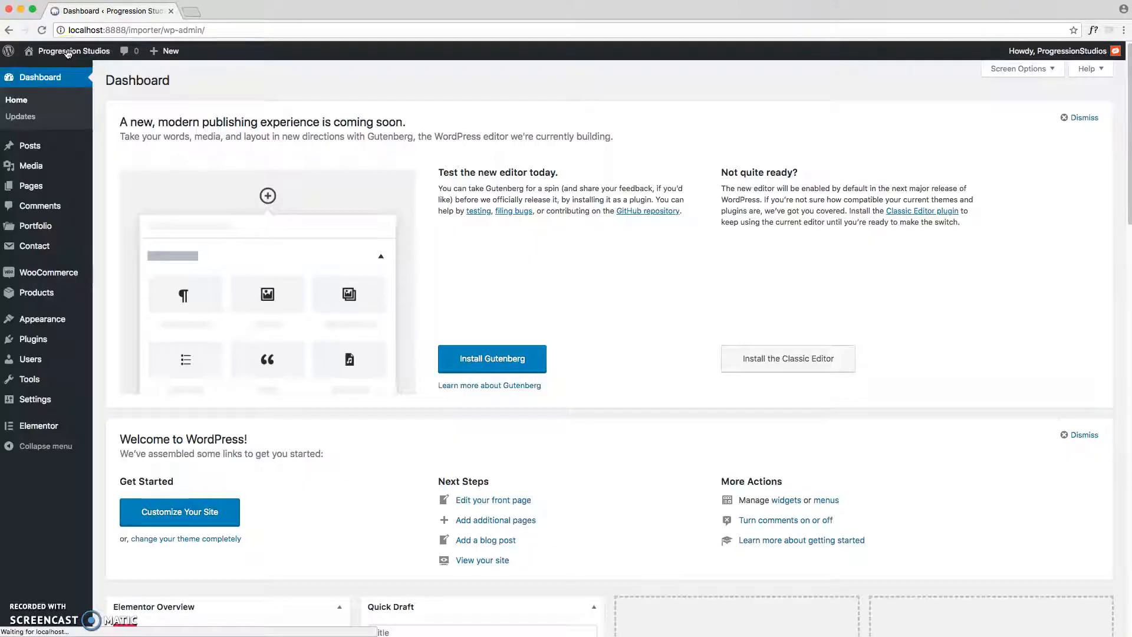
{"action": "mouse_move", "coordinate": [76, 186]}
{"action": "left_click", "coordinate": [124, 195]}
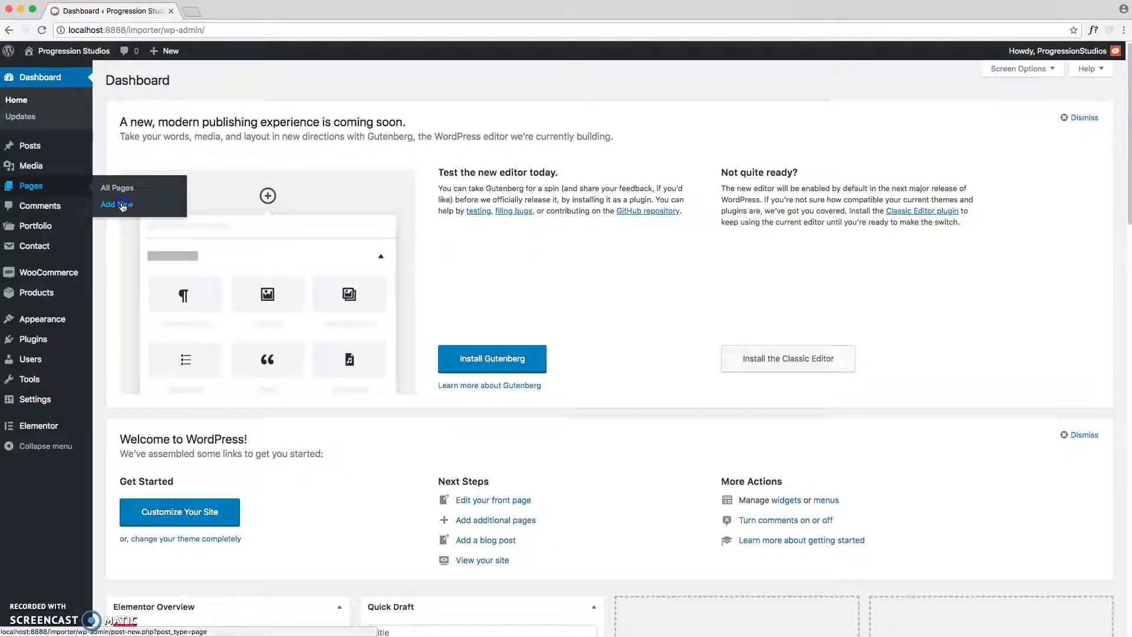
{"action": "left_click", "coordinate": [125, 167]}
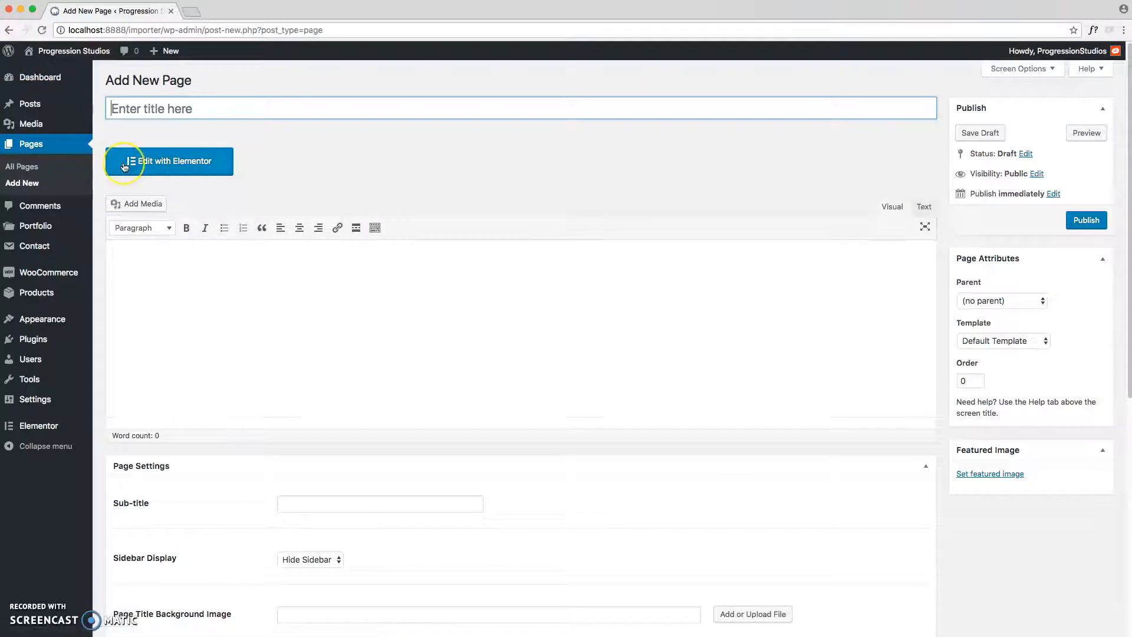
{"action": "type", "text": "Page Builder Example"}
{"action": "left_click", "coordinate": [1085, 220]}
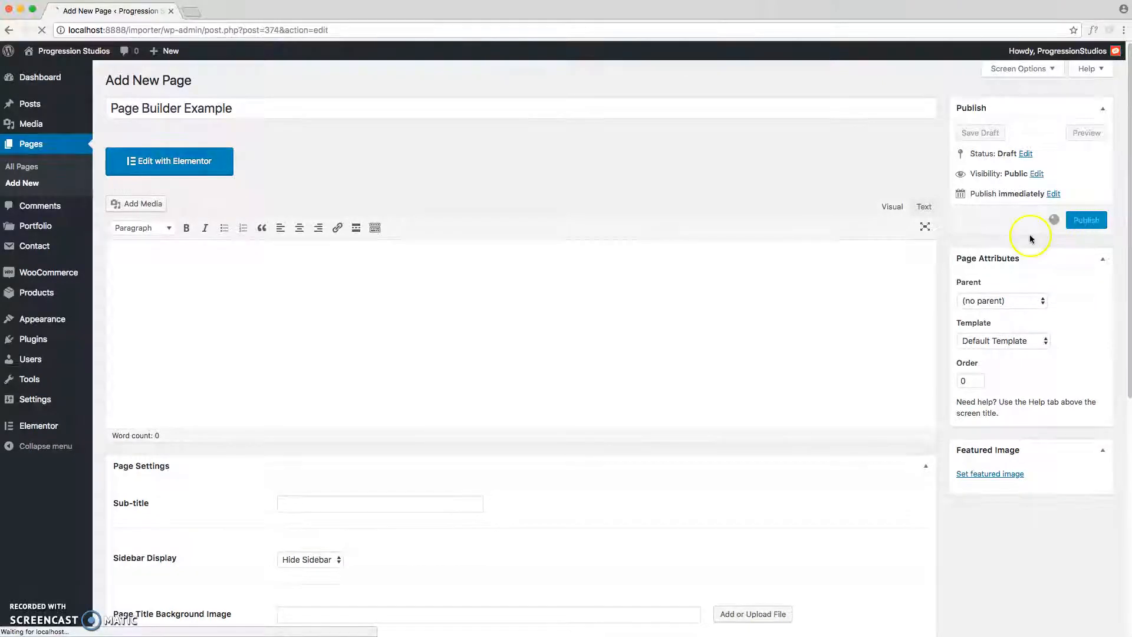
Set the page's sub-title to "Example sub-title here" and update the page.
{"action": "scroll", "coordinate": [193, 194], "scroll_direction": "down", "scroll_amount": 5}
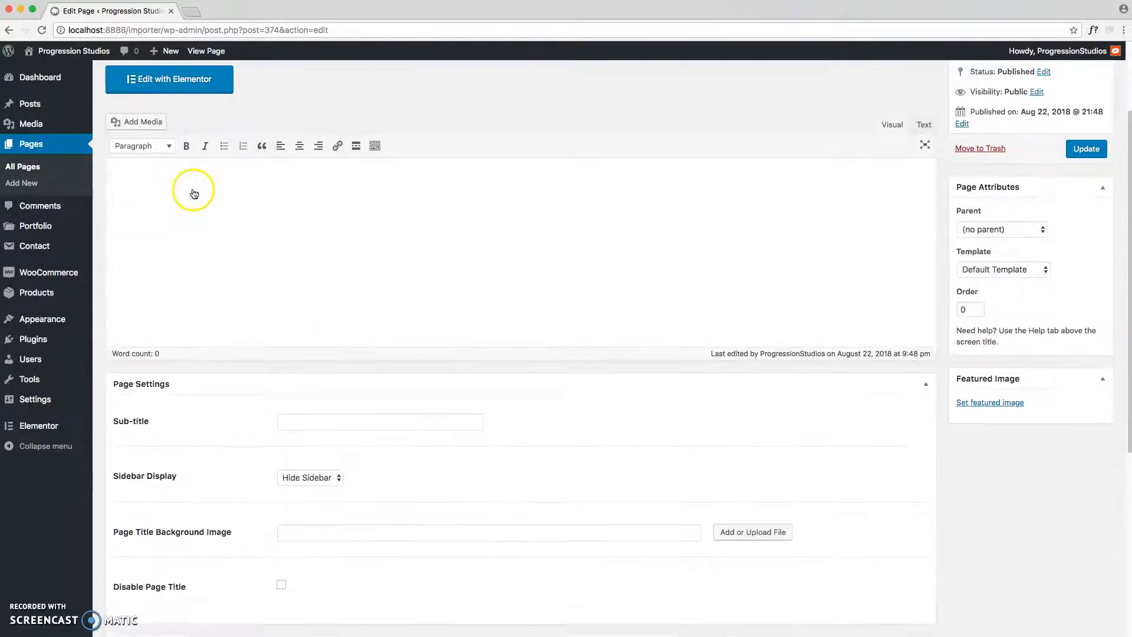
{"action": "left_click", "coordinate": [319, 321]}
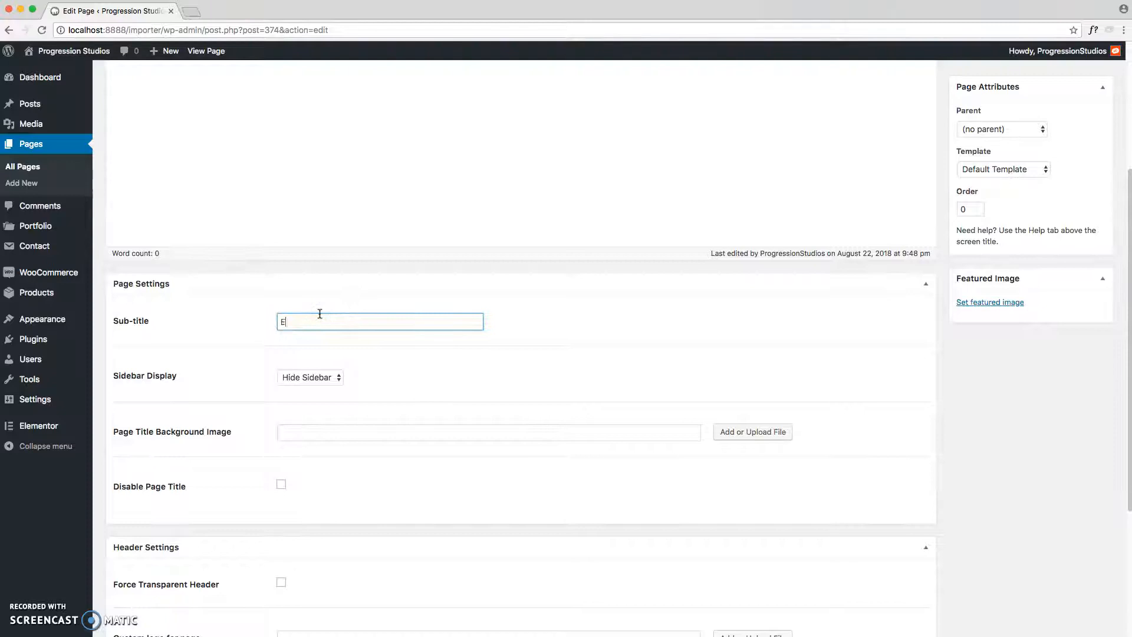
{"action": "type", "text": "Example sub-title here"}
{"action": "scroll", "coordinate": [1091, 283], "scroll_direction": "up", "scroll_amount": 5}
{"action": "left_click", "coordinate": [1078, 265]}
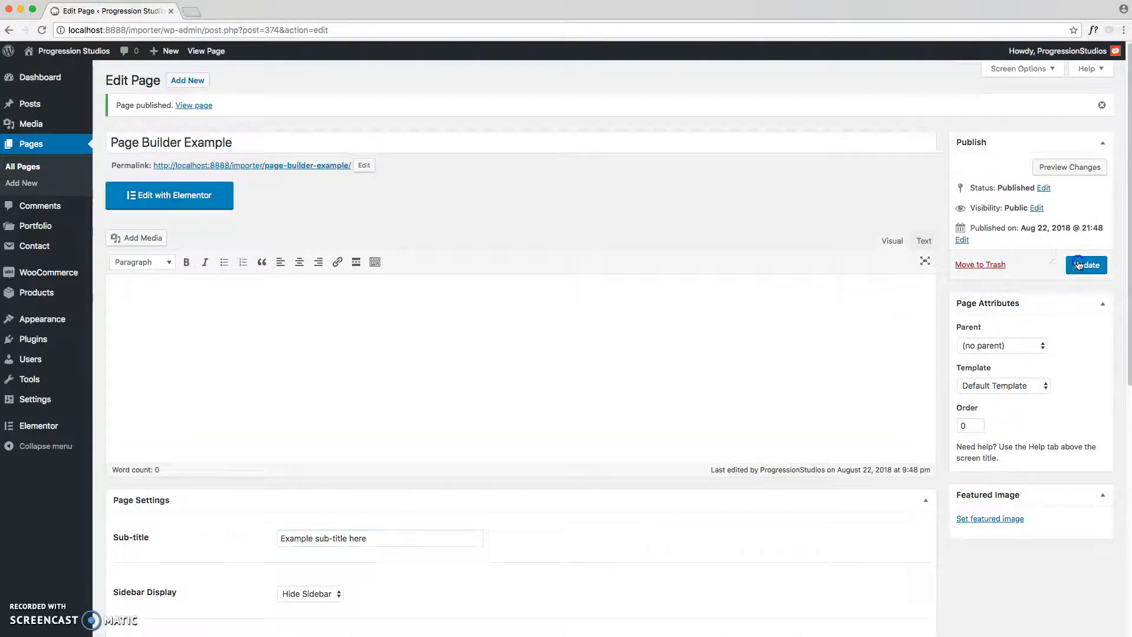
Open the new page in Elementor and add a section with two equal columns.
{"action": "left_click", "coordinate": [210, 203]}
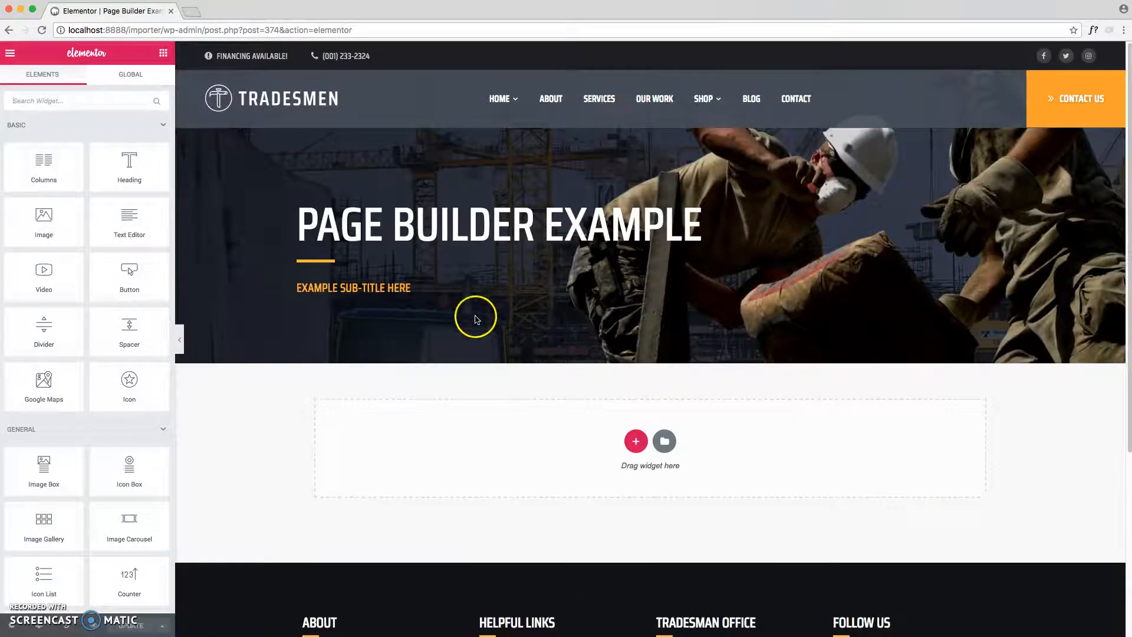
{"action": "scroll", "coordinate": [589, 384], "scroll_direction": "down", "scroll_amount": 1}
{"action": "left_click", "coordinate": [637, 420]}
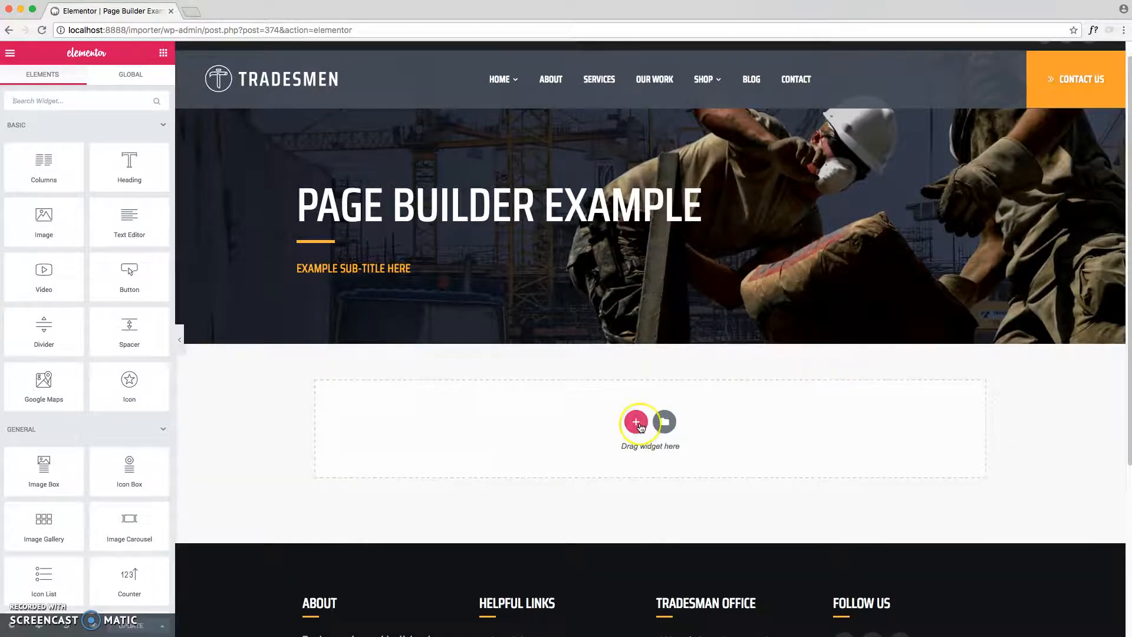
{"action": "left_click", "coordinate": [637, 423]}
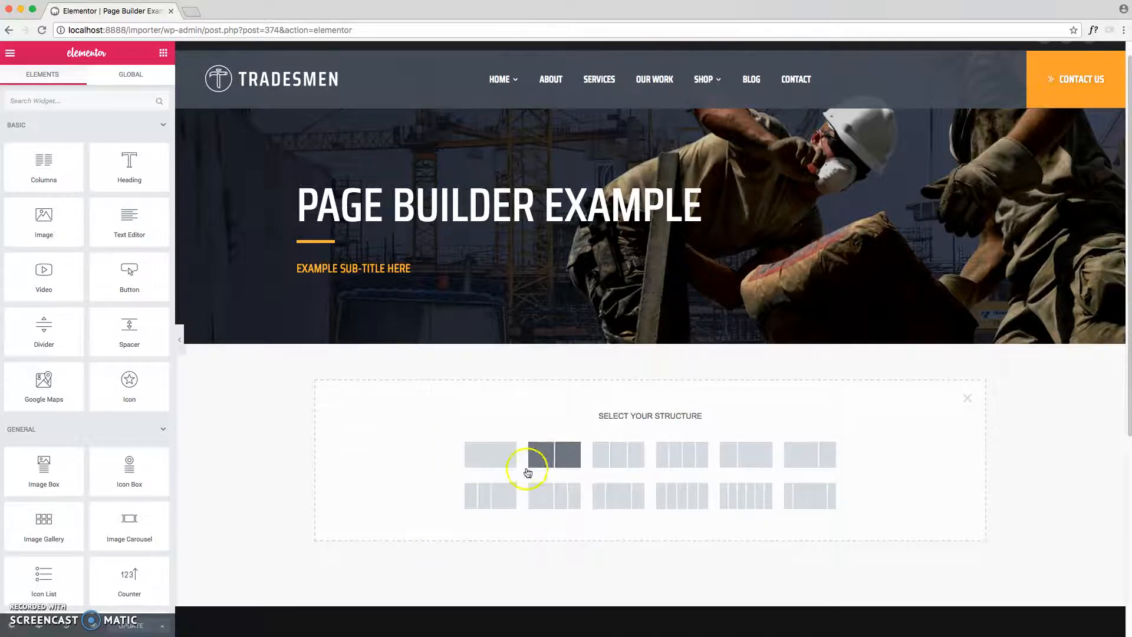
{"action": "left_click", "coordinate": [559, 464]}
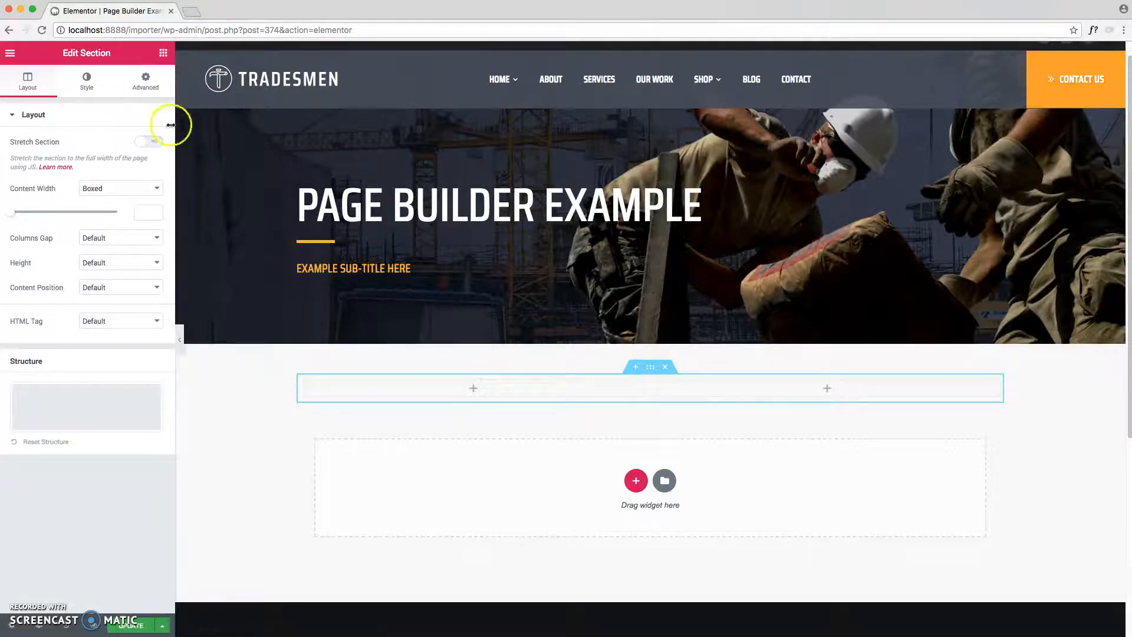
Add a Heading widget titled "Heading Here" to the section's first column, with a Text Editor widget directly below it.
{"action": "left_click", "coordinate": [165, 54]}
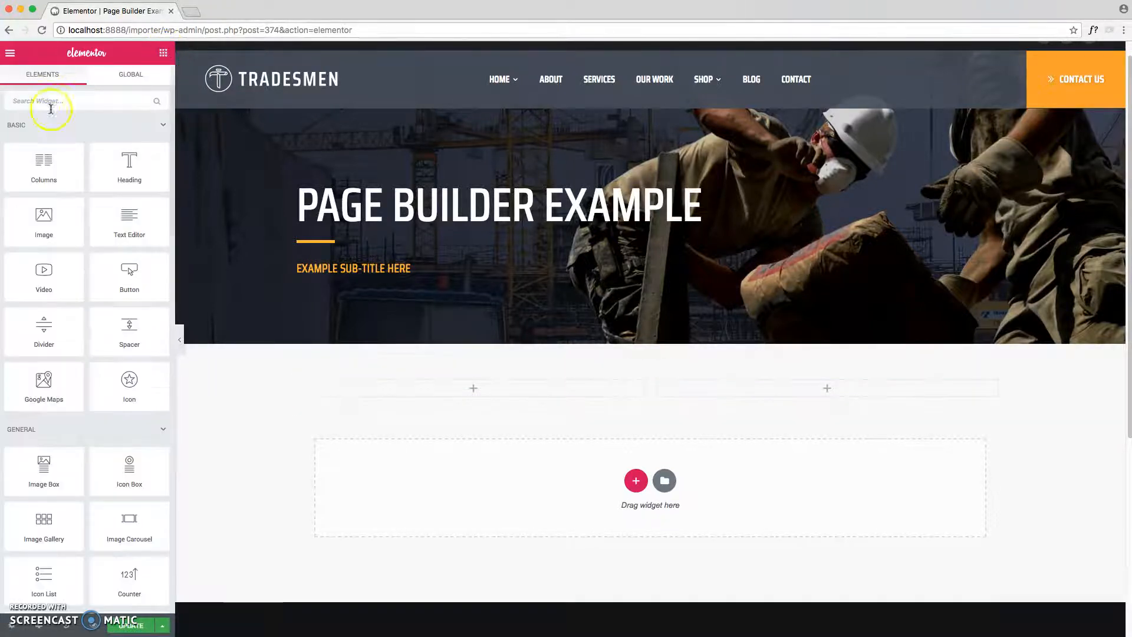
{"action": "scroll", "coordinate": [84, 497], "scroll_direction": "down", "scroll_amount": 10}
{"action": "scroll", "coordinate": [83, 505], "scroll_direction": "up", "scroll_amount": 8}
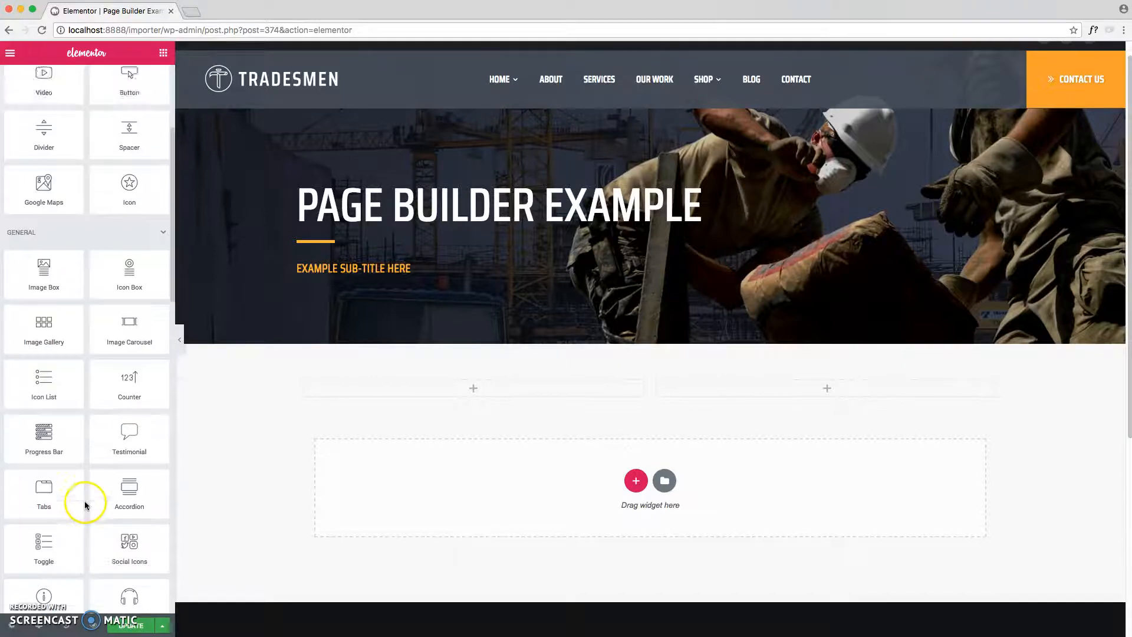
{"action": "scroll", "coordinate": [85, 501], "scroll_direction": "up", "scroll_amount": 3}
{"action": "left_click_drag", "start_coordinate": [121, 167], "coordinate": [450, 390]}
{"action": "left_click", "coordinate": [119, 174]}
{"action": "type", "text": "H"}
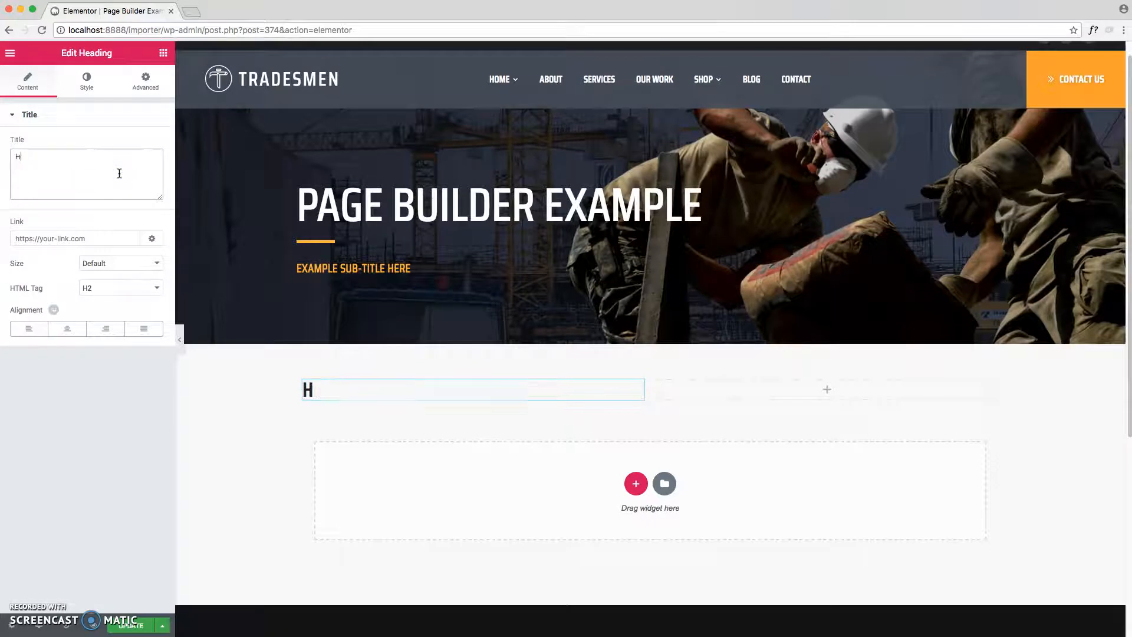
{"action": "type", "text": "eading Here"}
{"action": "left_click", "coordinate": [164, 53]}
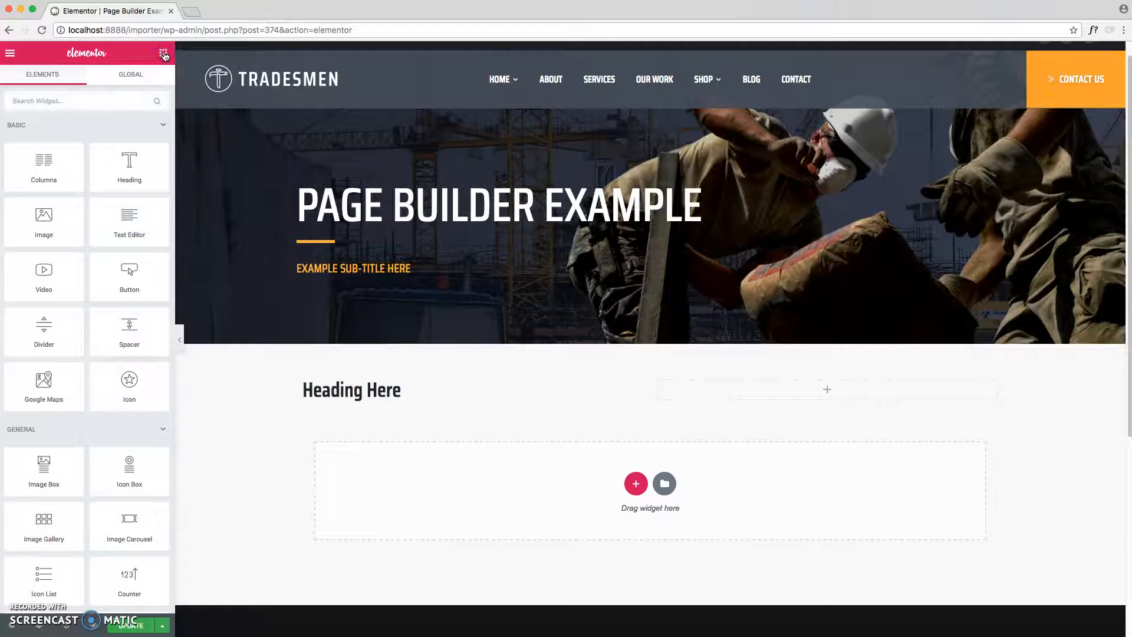
{"action": "left_click_drag", "start_coordinate": [130, 222], "coordinate": [423, 396]}
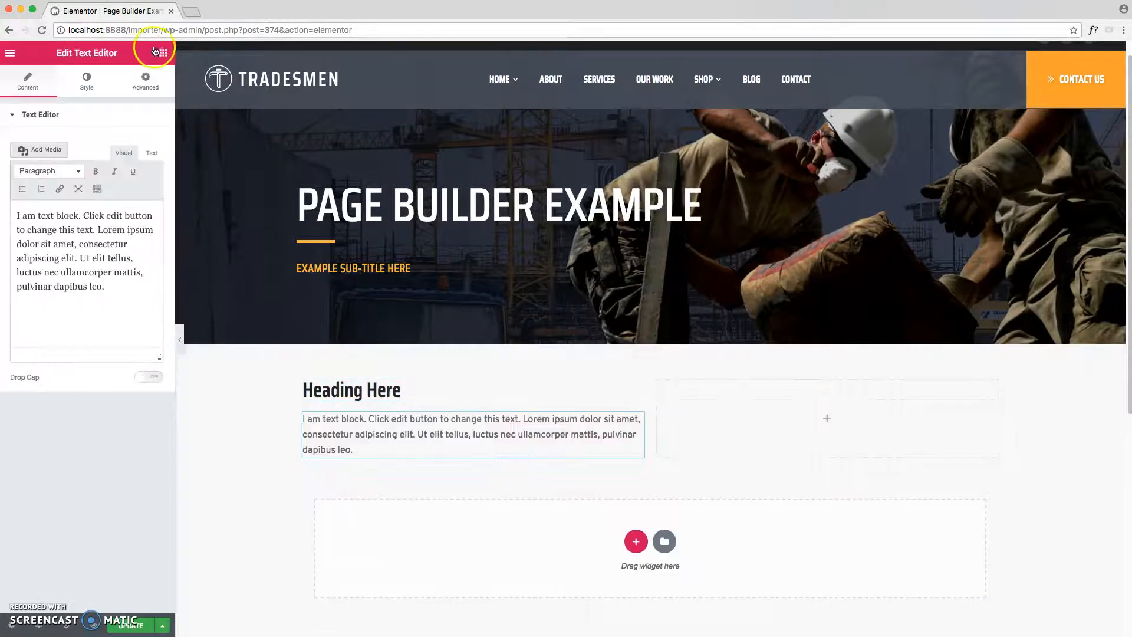
Add an Image widget to the second column and insert portfolio-7-21.jpg from the media library.
{"action": "left_click", "coordinate": [162, 53]}
{"action": "left_click_drag", "start_coordinate": [49, 222], "coordinate": [799, 419]}
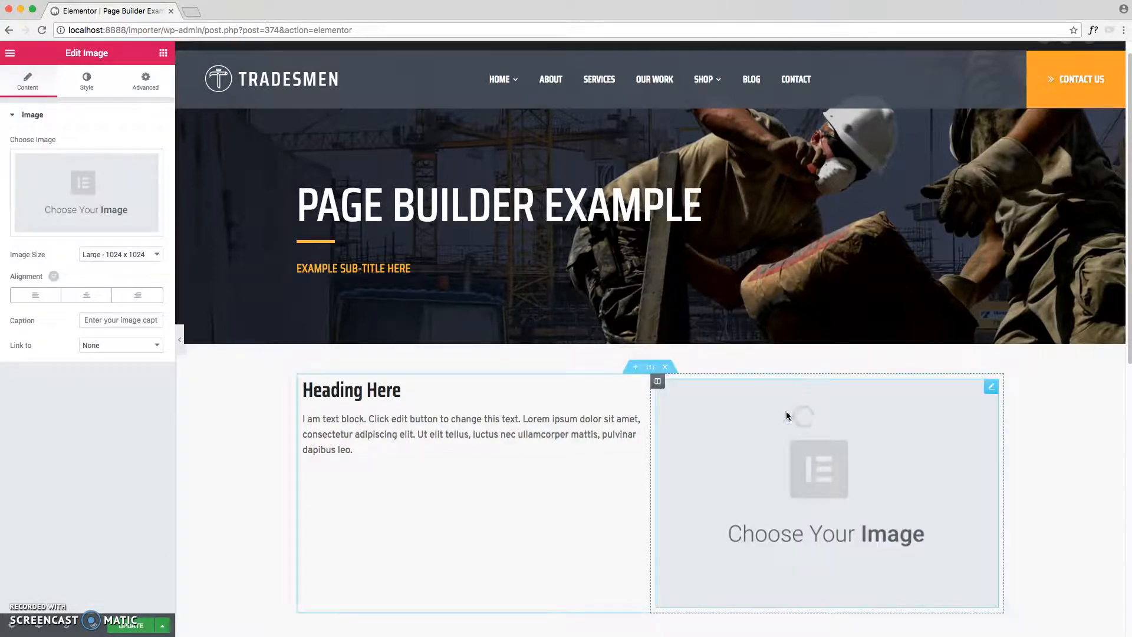
{"action": "left_click", "coordinate": [71, 180]}
{"action": "left_click", "coordinate": [115, 100]}
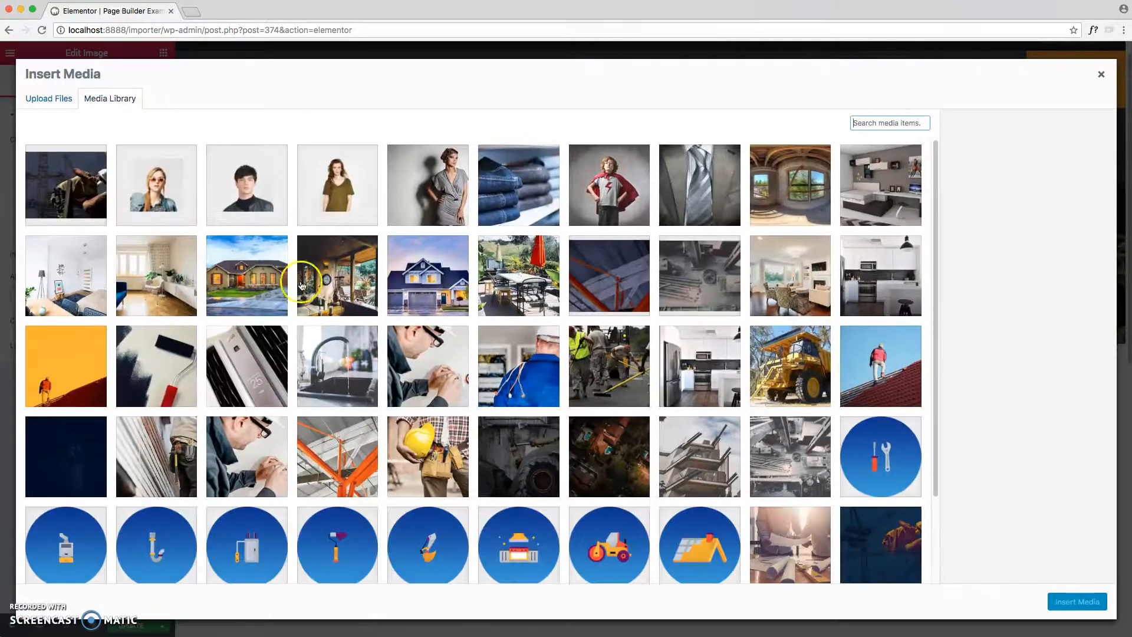
{"action": "left_click", "coordinate": [300, 286]}
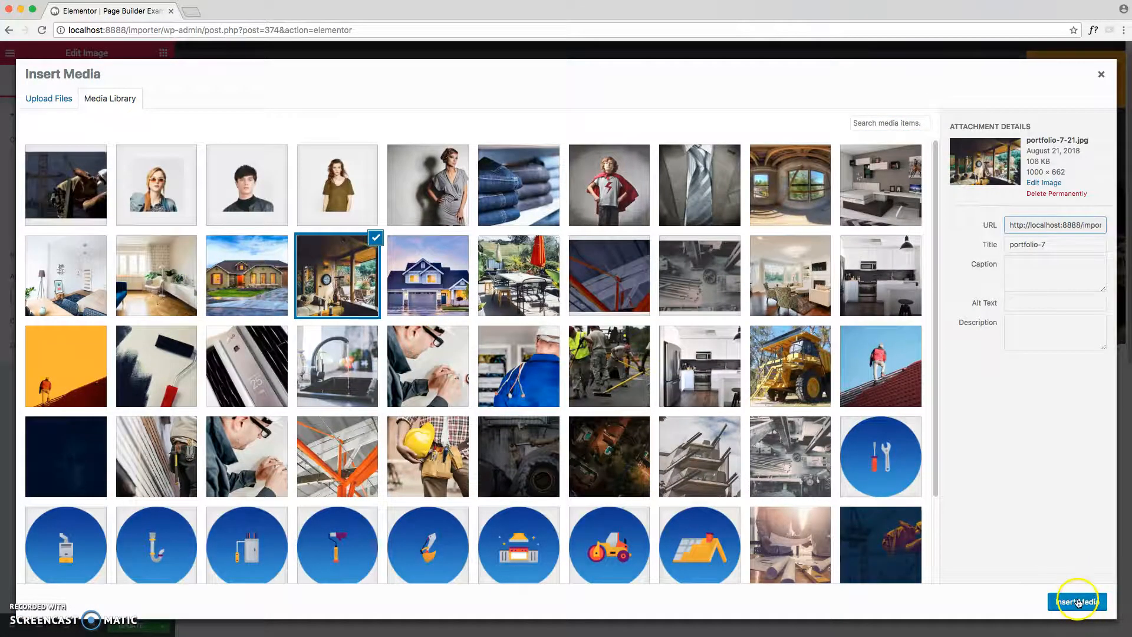
{"action": "left_click", "coordinate": [1077, 602]}
Resize the two columns to about 45.9% for the text and 54.1% for the image.
{"action": "scroll", "coordinate": [649, 342], "scroll_direction": "down", "scroll_amount": 2}
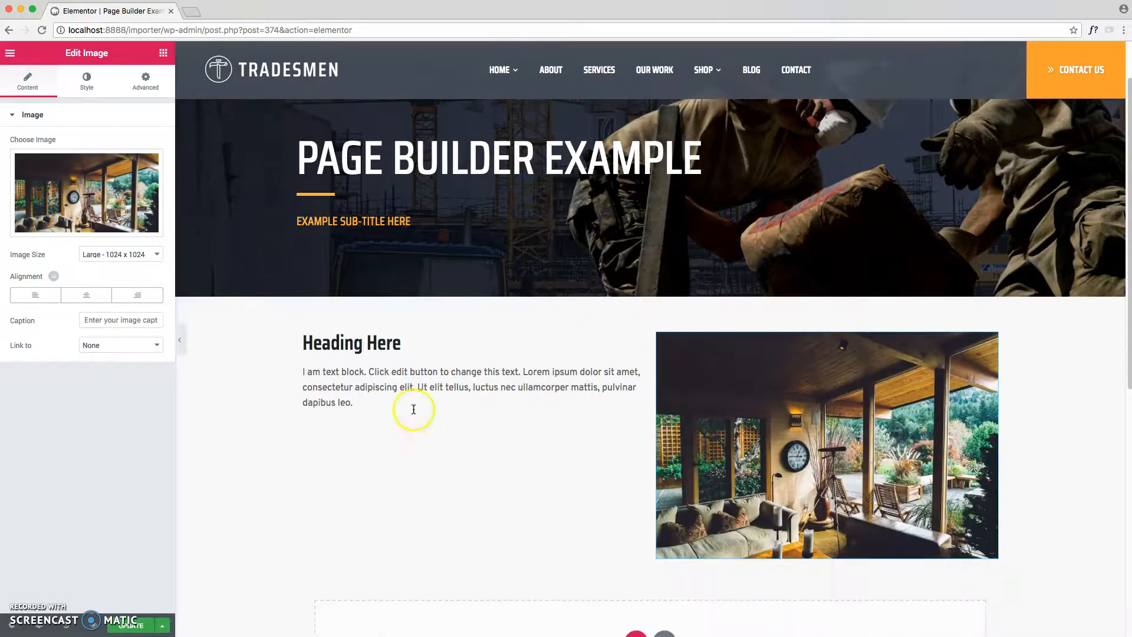
{"action": "scroll", "coordinate": [458, 357], "scroll_direction": "down", "scroll_amount": 4}
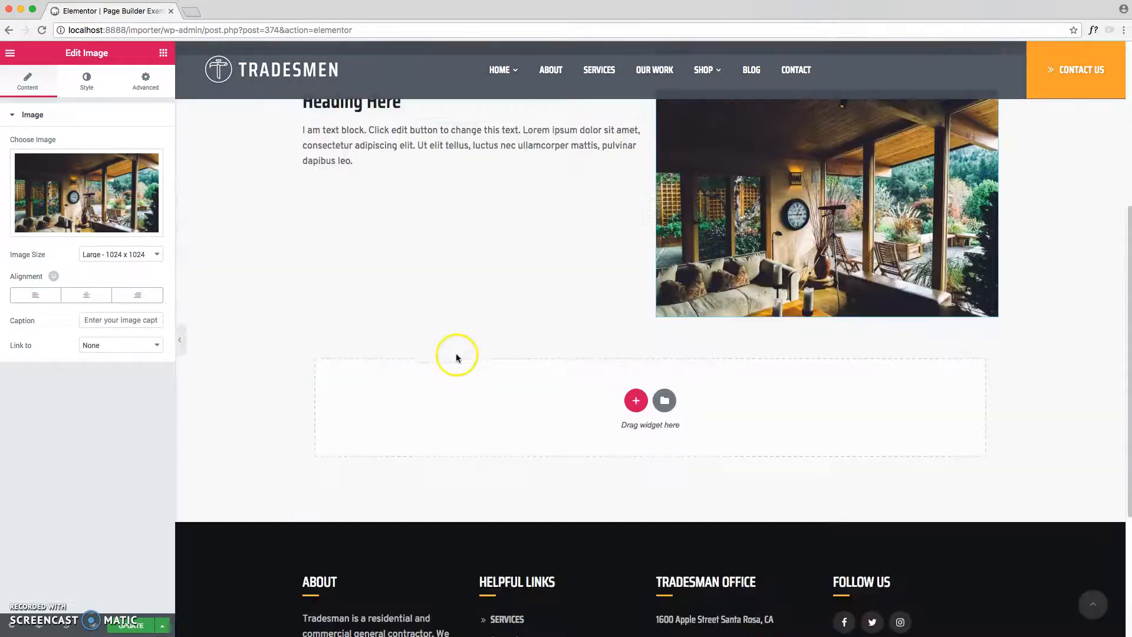
{"action": "scroll", "coordinate": [458, 351], "scroll_direction": "up", "scroll_amount": 2}
{"action": "scroll", "coordinate": [487, 339], "scroll_direction": "up", "scroll_amount": 2}
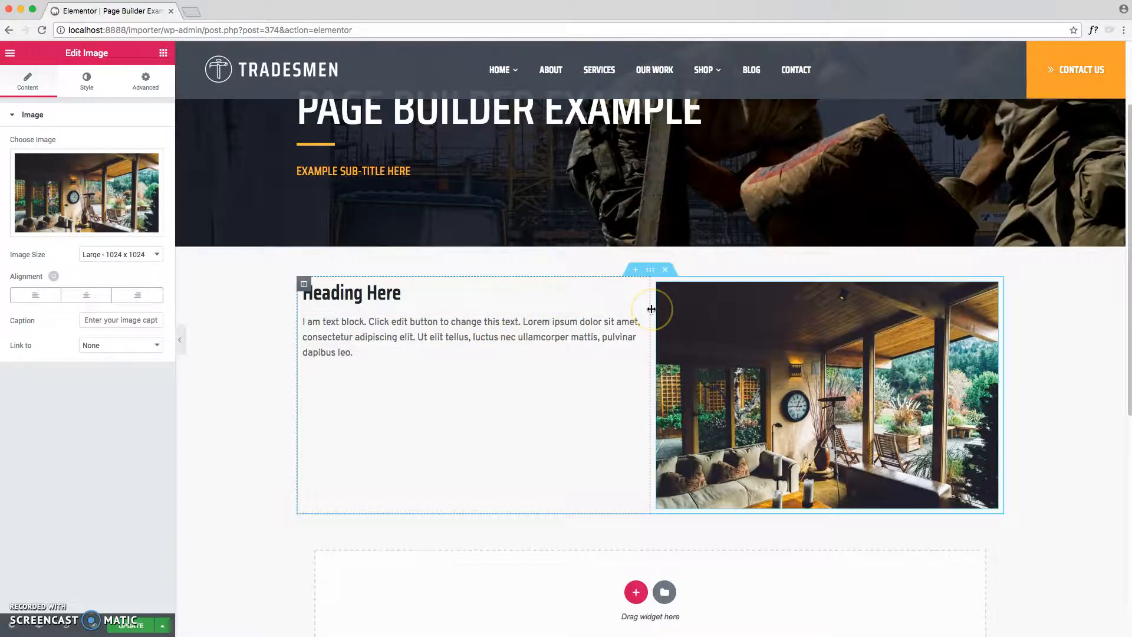
{"action": "left_click_drag", "start_coordinate": [651, 309], "coordinate": [623, 333]}
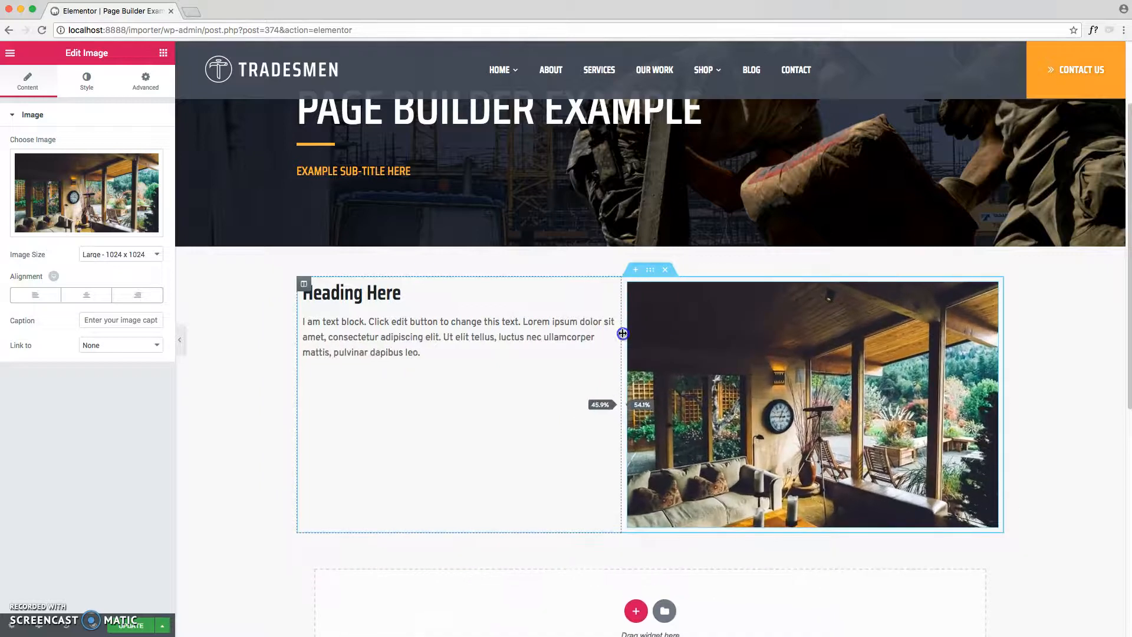
Give the section a light grey classic background colour and stretch it to the full page width.
{"action": "left_click", "coordinate": [650, 270]}
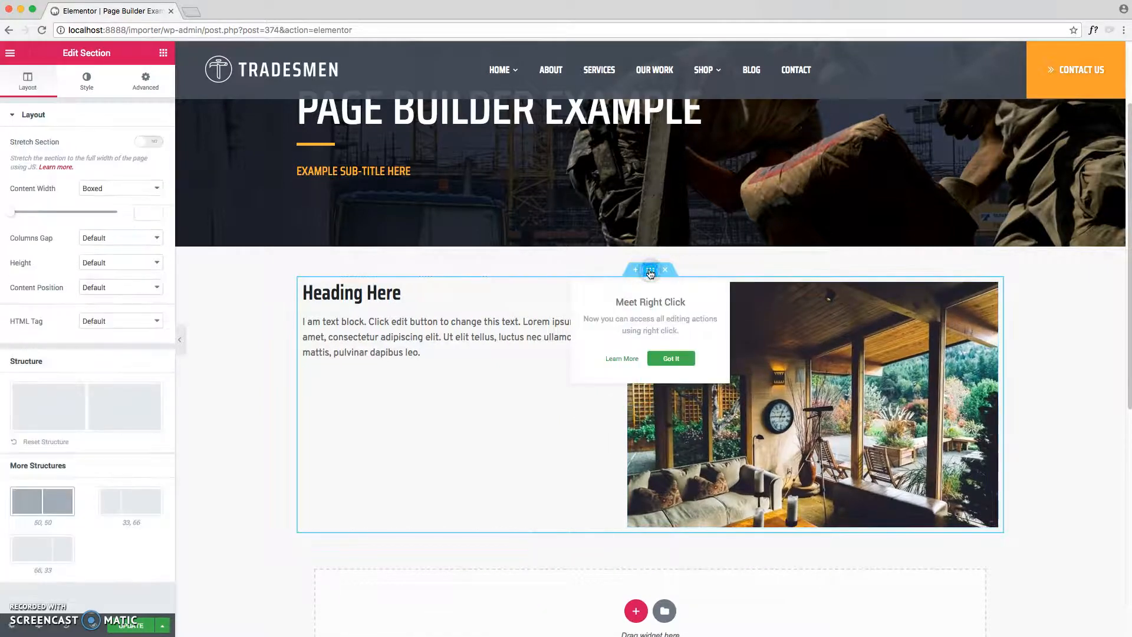
{"action": "left_click", "coordinate": [672, 359]}
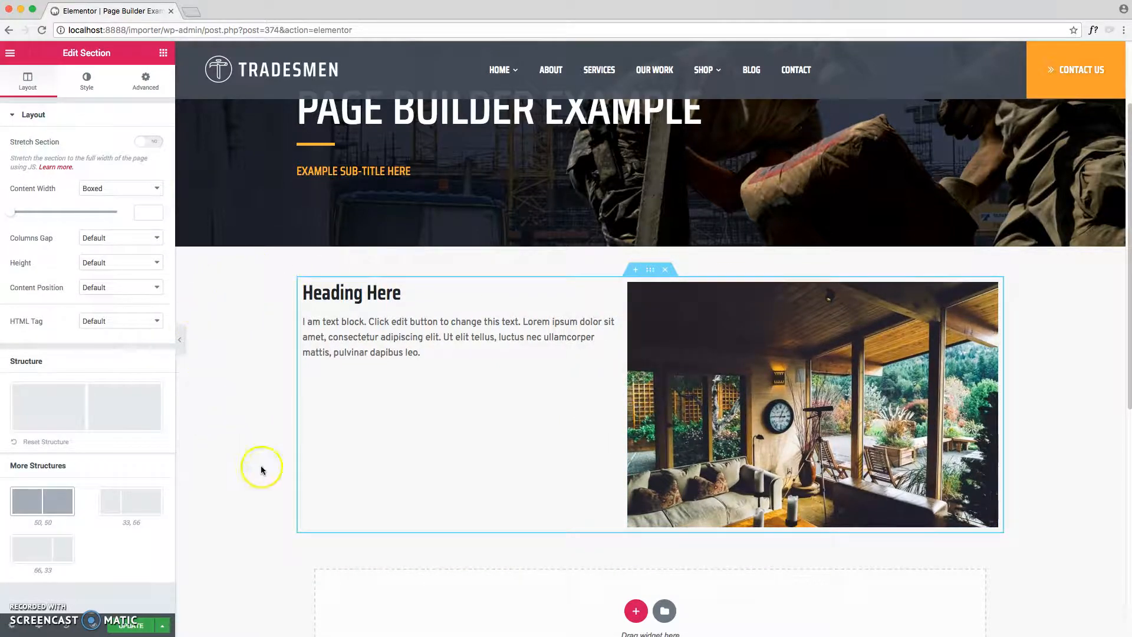
{"action": "left_click", "coordinate": [67, 86]}
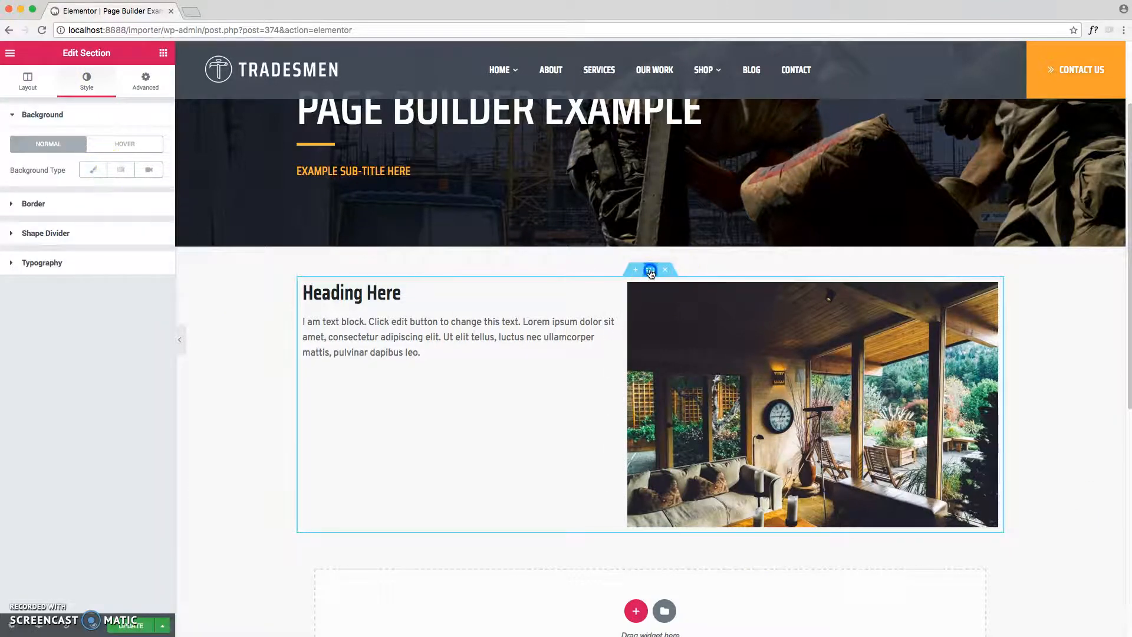
{"action": "left_click", "coordinate": [85, 169]}
{"action": "left_click", "coordinate": [148, 195]}
{"action": "left_click_drag", "start_coordinate": [30, 233], "coordinate": [3, 232]}
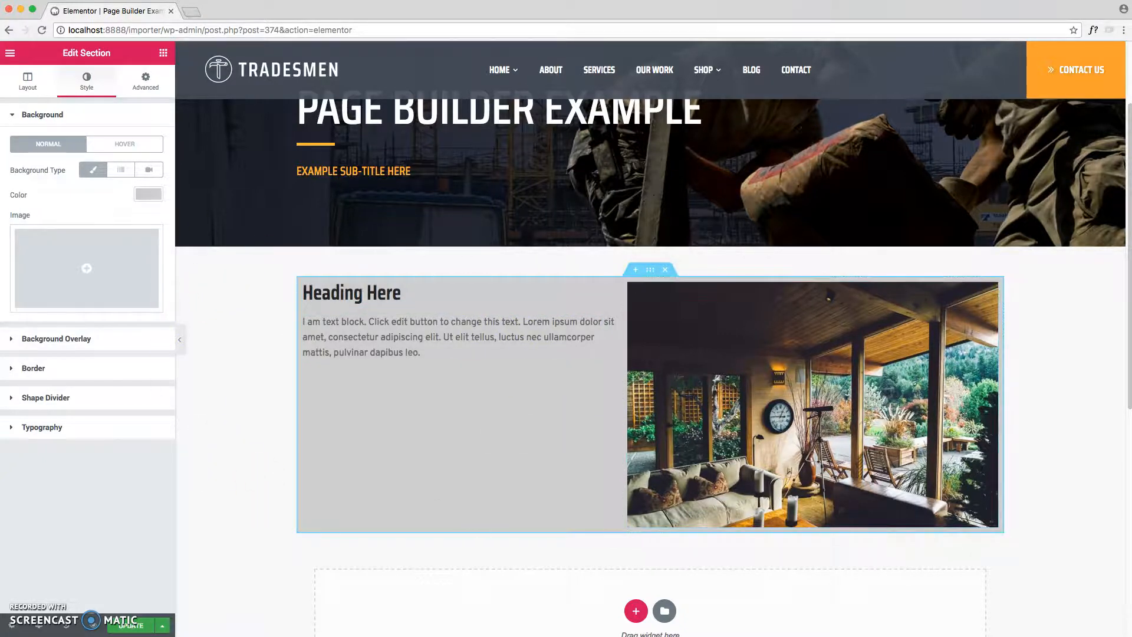
{"action": "left_click", "coordinate": [40, 82]}
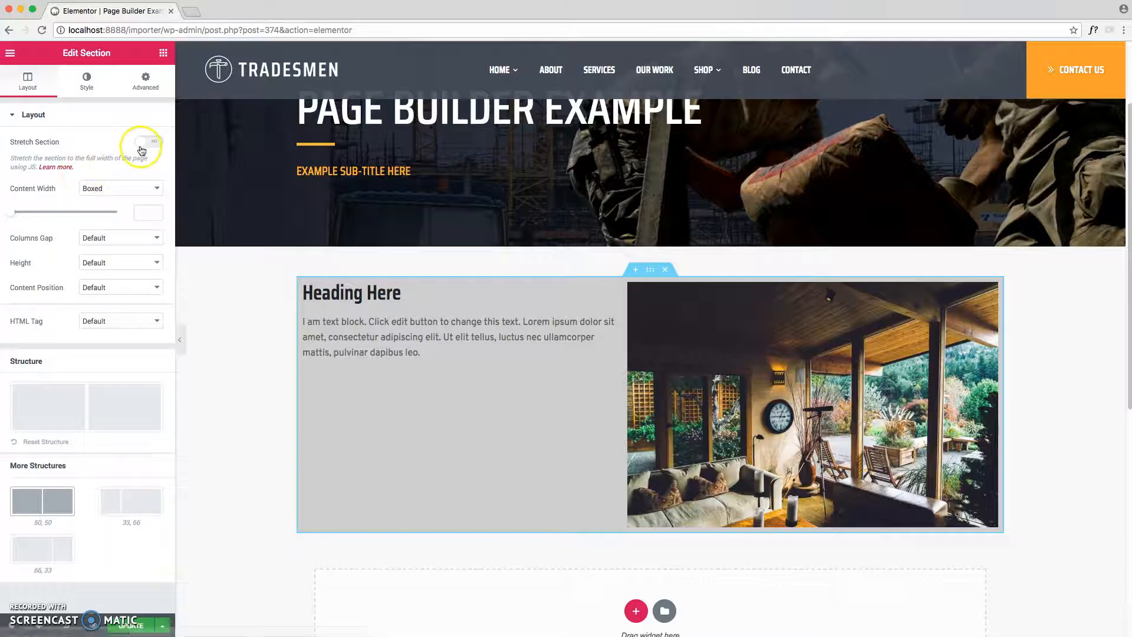
{"action": "left_click", "coordinate": [142, 144]}
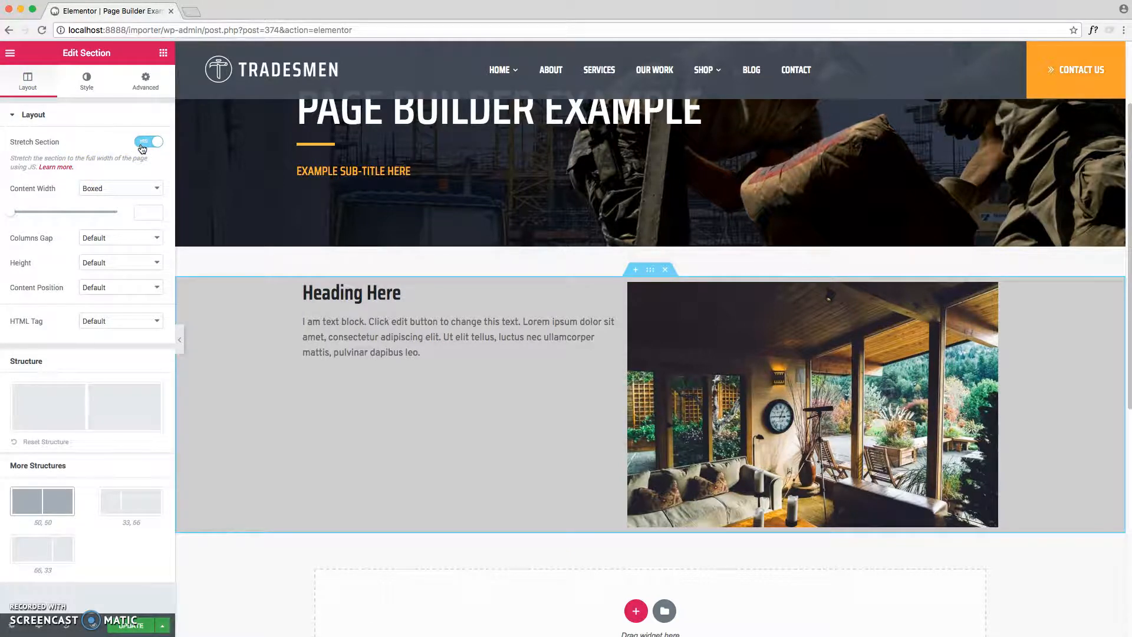
Try the Full Width content setting on the section and return it to Boxed.
{"action": "left_click", "coordinate": [118, 188]}
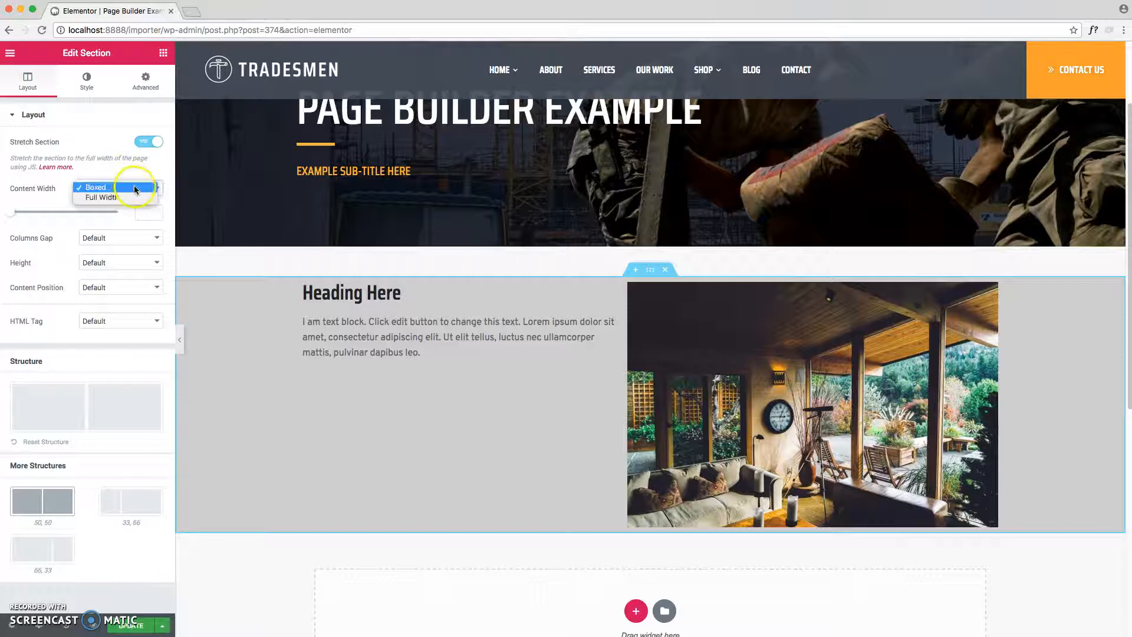
{"action": "left_click", "coordinate": [115, 199]}
{"action": "left_click", "coordinate": [118, 189]}
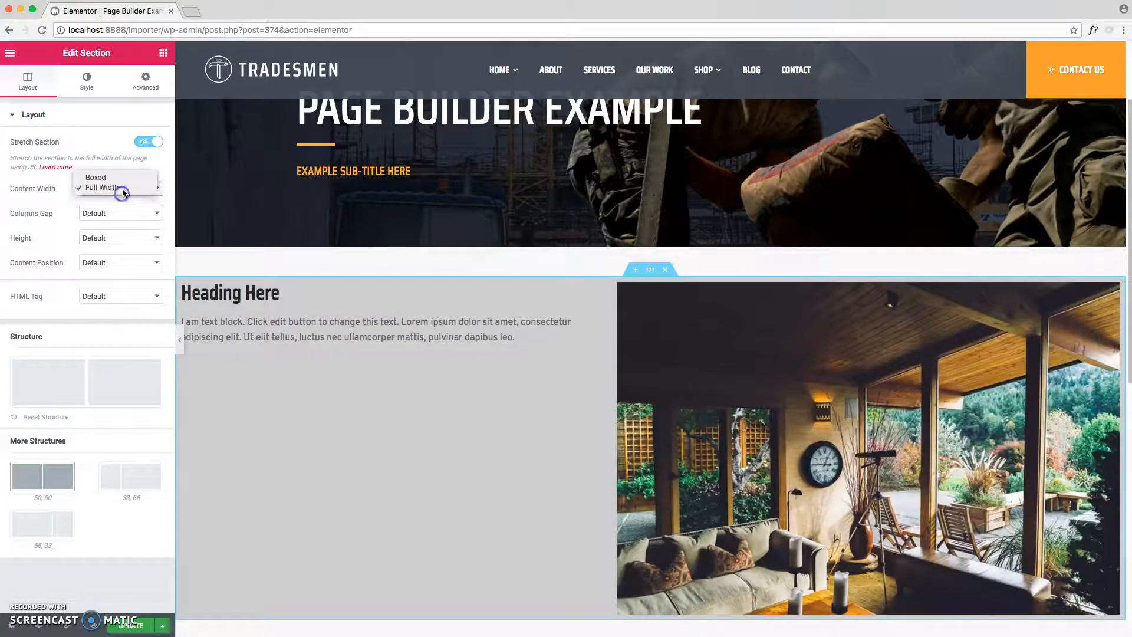
{"action": "left_click", "coordinate": [128, 176]}
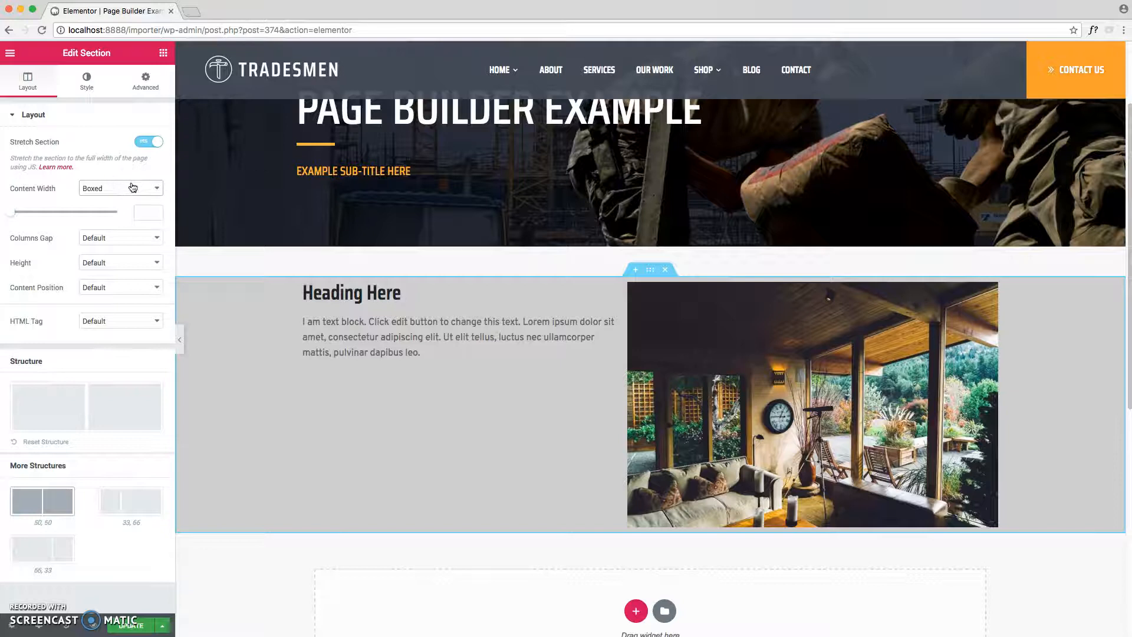
Set the section's content position to Middle and its top and bottom padding to 50 px.
{"action": "left_click", "coordinate": [94, 288]}
{"action": "left_click", "coordinate": [97, 308]}
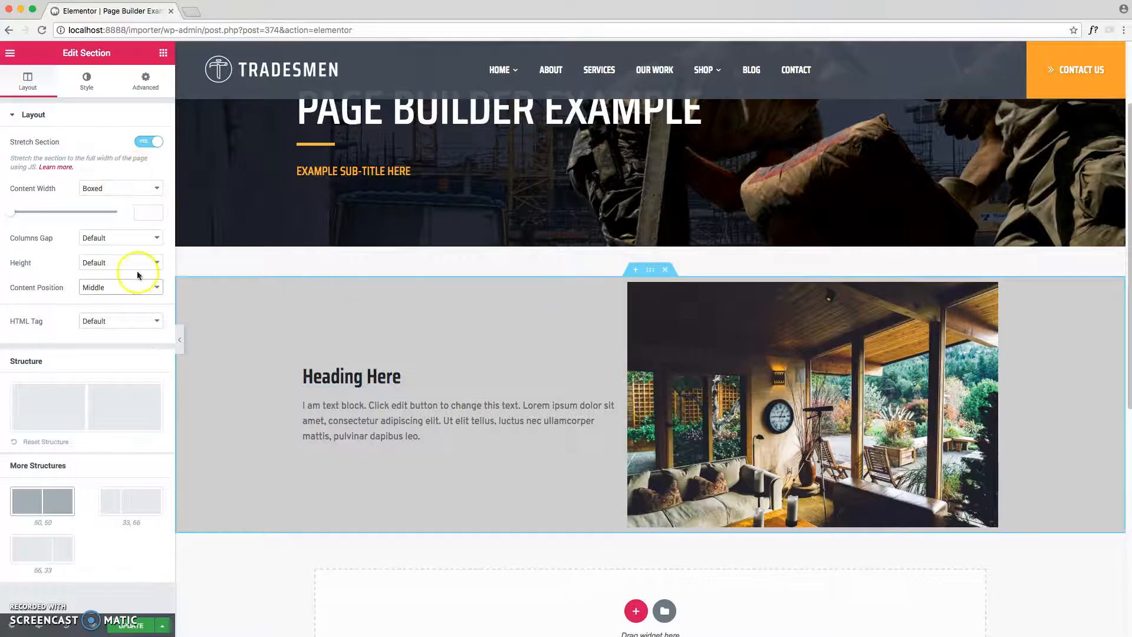
{"action": "left_click", "coordinate": [143, 84]}
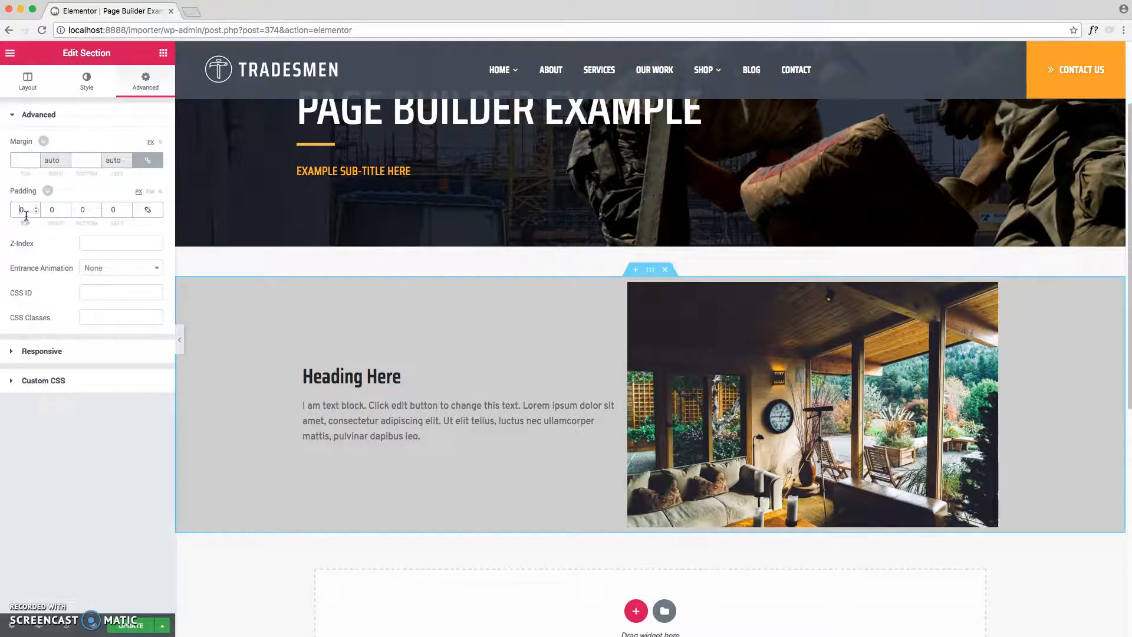
{"action": "type", "text": "5"}
{"action": "left_click", "coordinate": [88, 208]}
{"action": "type", "text": "50"}
{"action": "scroll", "coordinate": [481, 308], "scroll_direction": "down", "scroll_amount": 2}
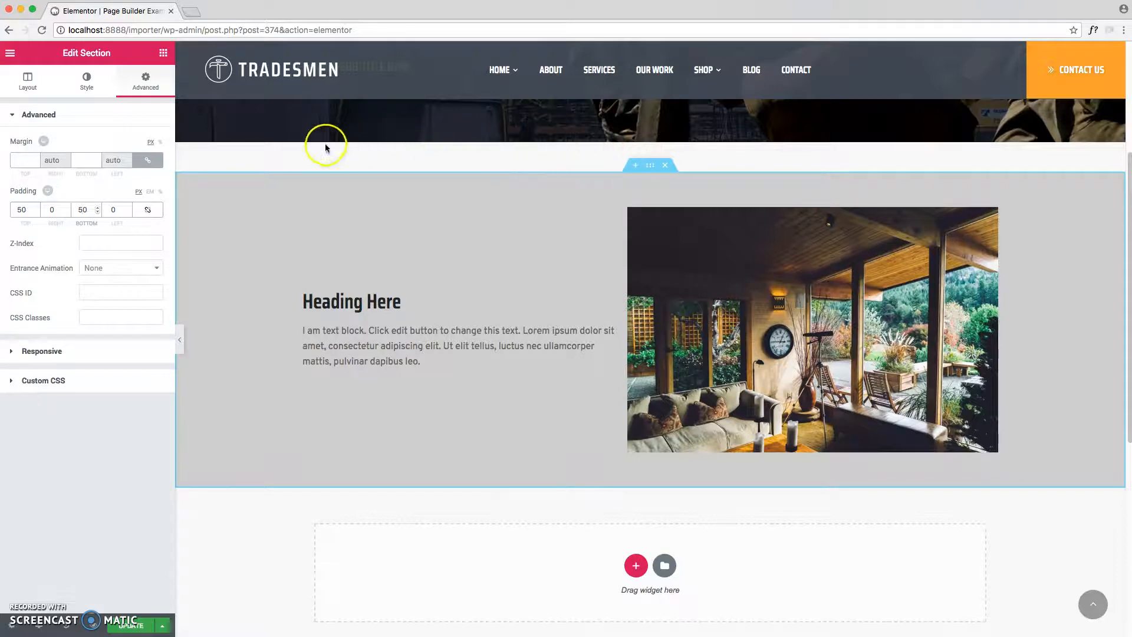
Set the section's top margin alone to -50 px by unlinking the margin values, and update the page.
{"action": "left_click", "coordinate": [148, 160]}
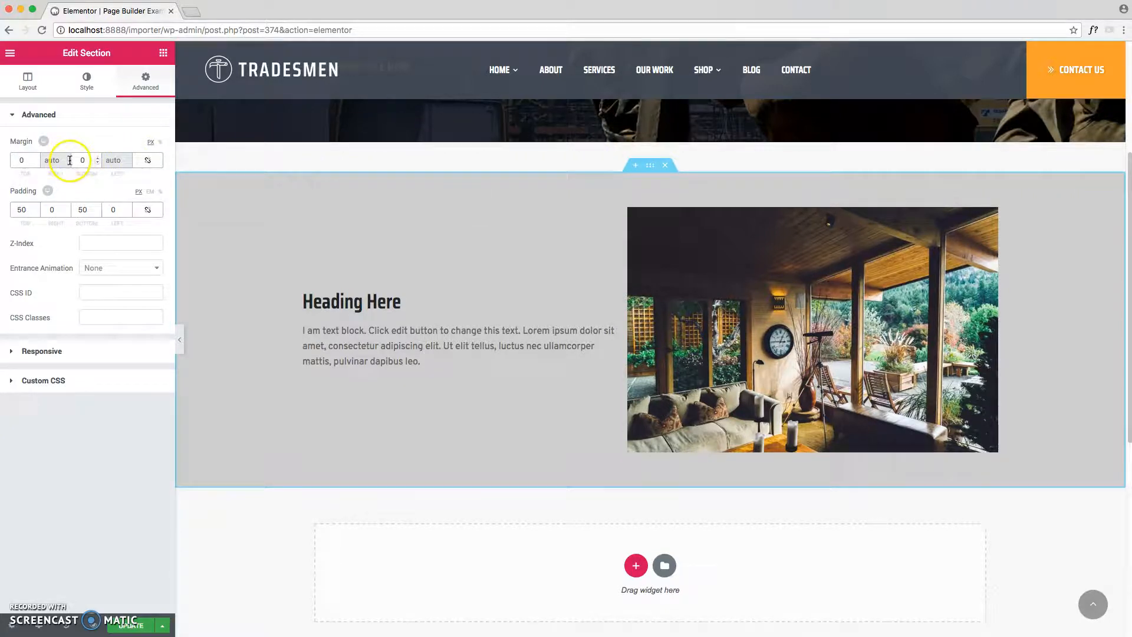
{"action": "double_click", "coordinate": [35, 163]}
{"action": "type", "text": "50"}
{"action": "scroll", "coordinate": [538, 257], "scroll_direction": "up", "scroll_amount": 2}
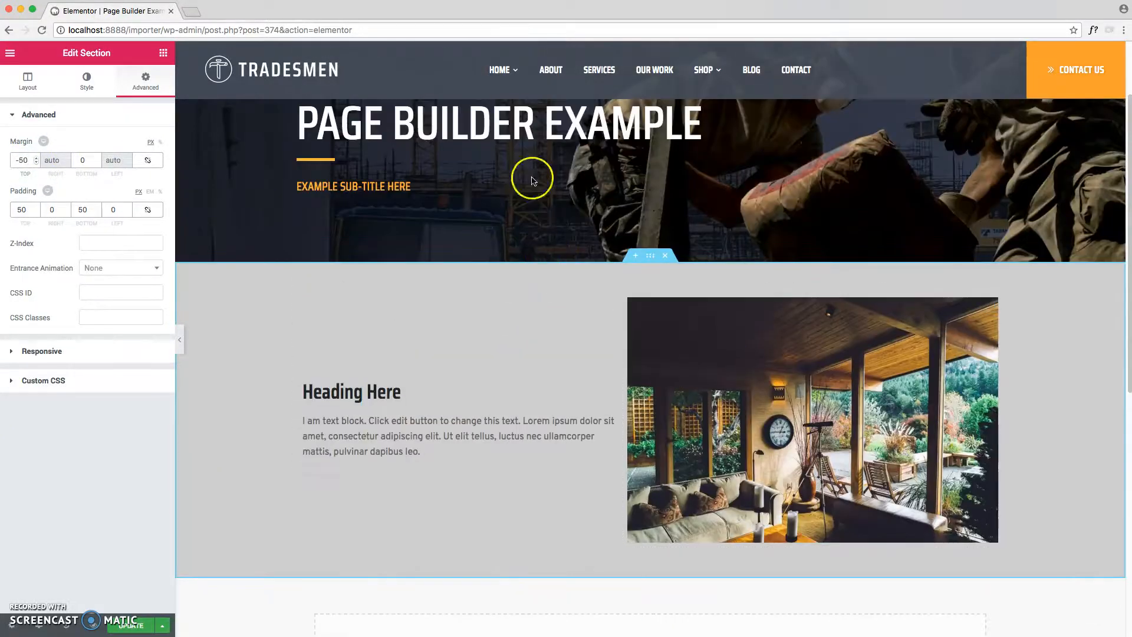
{"action": "scroll", "coordinate": [537, 303], "scroll_direction": "up", "scroll_amount": 2}
{"action": "scroll", "coordinate": [501, 277], "scroll_direction": "down", "scroll_amount": 4}
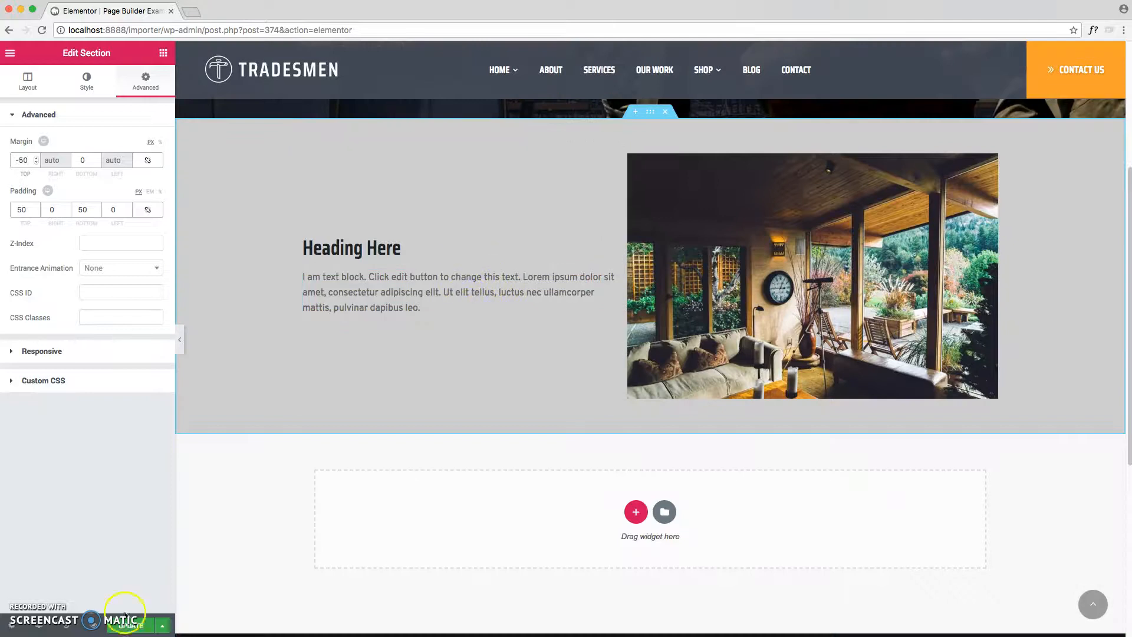
{"action": "scroll", "coordinate": [481, 349], "scroll_direction": "up", "scroll_amount": 4}
{"action": "scroll", "coordinate": [778, 455], "scroll_direction": "down", "scroll_amount": 6}
{"action": "scroll", "coordinate": [627, 289], "scroll_direction": "up", "scroll_amount": 6}
{"action": "scroll", "coordinate": [627, 289], "scroll_direction": "down", "scroll_amount": 4}
{"action": "scroll", "coordinate": [521, 352], "scroll_direction": "up", "scroll_amount": 2}
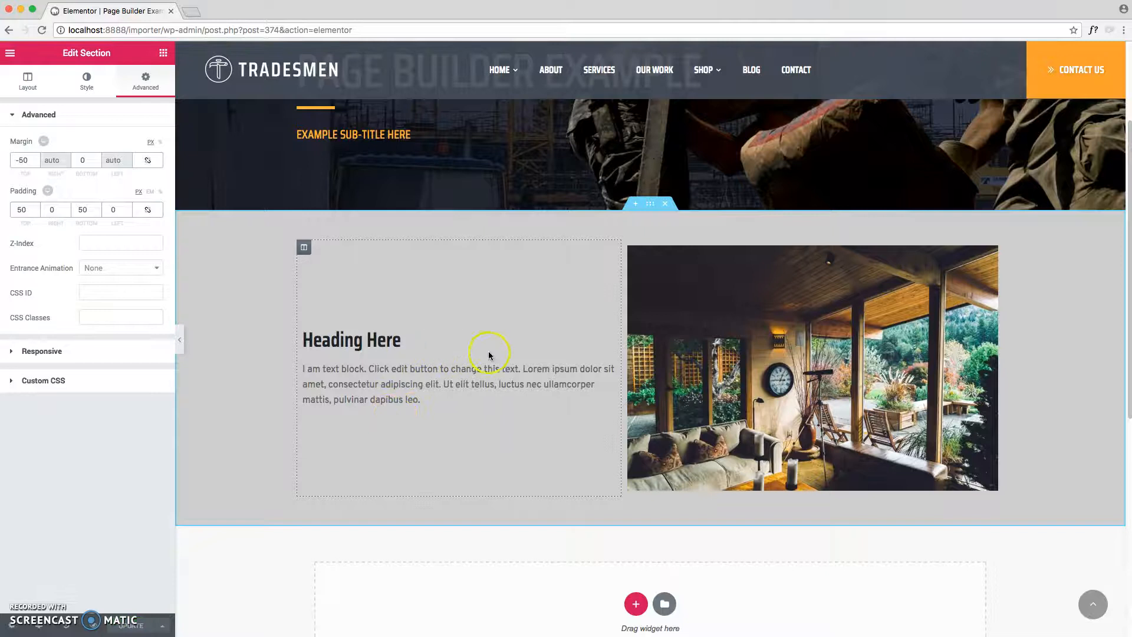
Look through the available Elementor widgets, including the Boosted ones at the end of the list.
{"action": "left_click", "coordinate": [163, 53]}
{"action": "scroll", "coordinate": [390, 342], "scroll_direction": "down", "scroll_amount": 5}
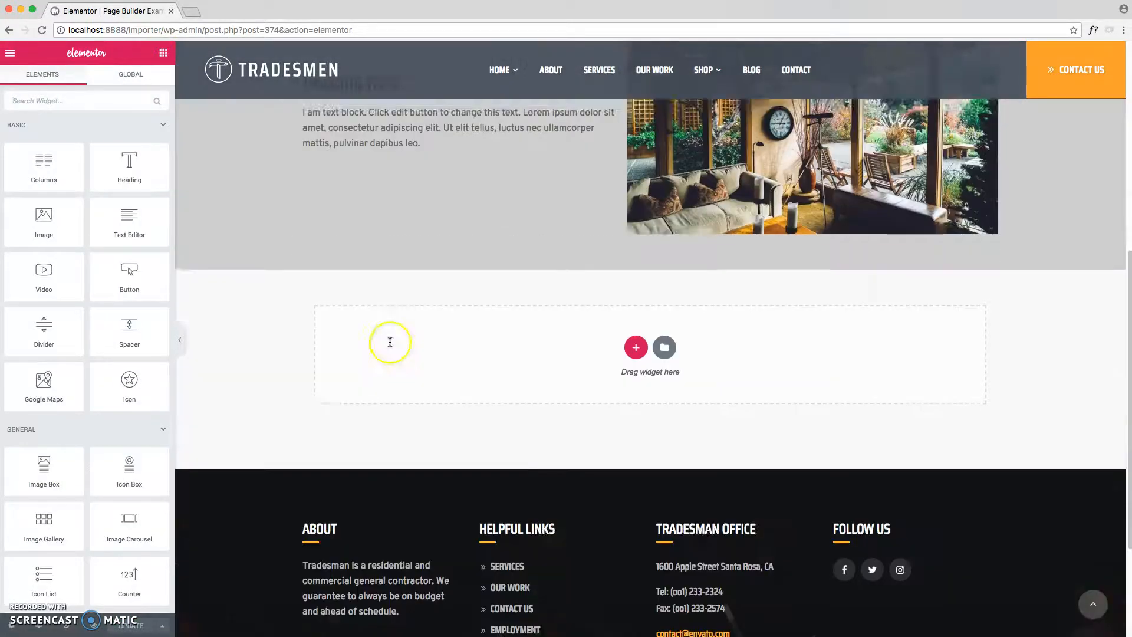
{"action": "scroll", "coordinate": [390, 342], "scroll_direction": "down", "scroll_amount": 3}
{"action": "scroll", "coordinate": [392, 338], "scroll_direction": "up", "scroll_amount": 10}
{"action": "scroll", "coordinate": [47, 289], "scroll_direction": "down", "scroll_amount": 10}
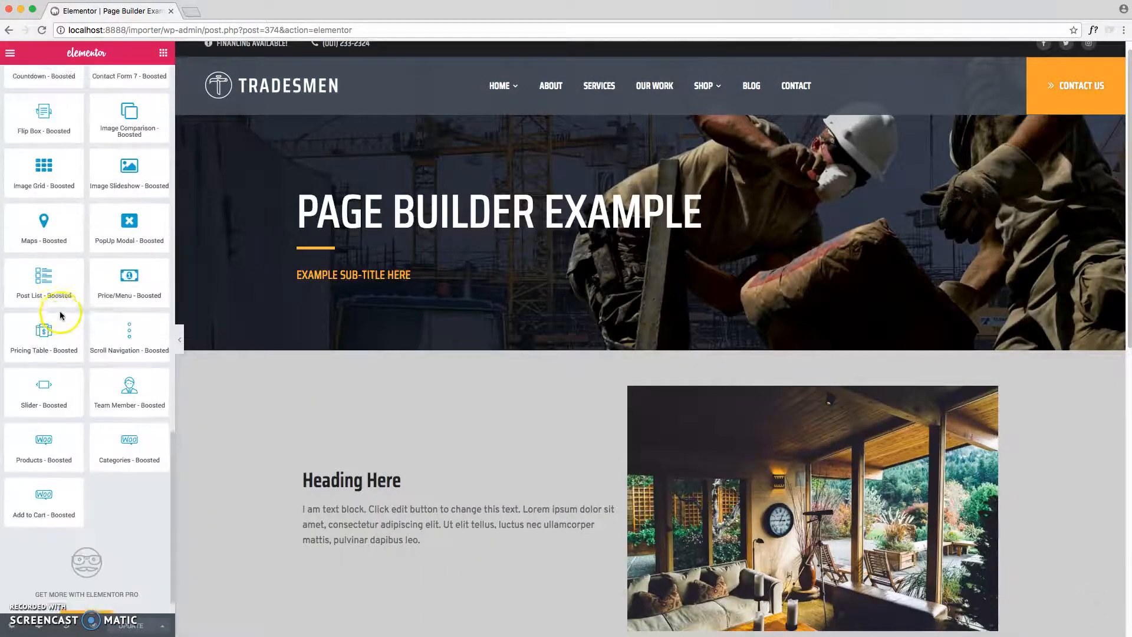
{"action": "scroll", "coordinate": [62, 313], "scroll_direction": "up", "scroll_amount": 10}
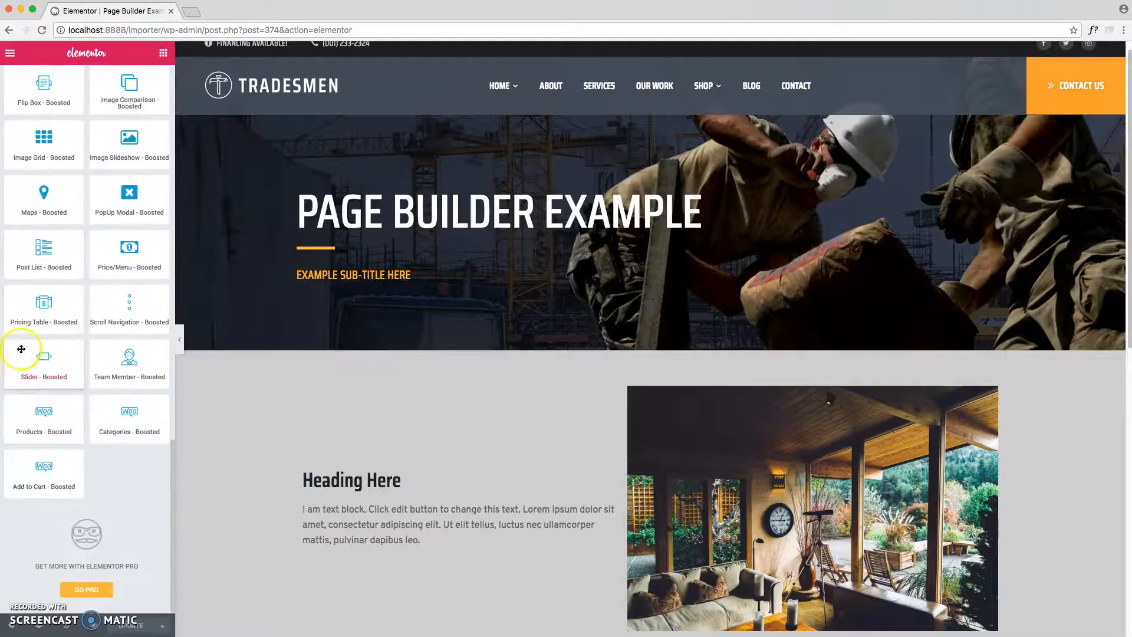